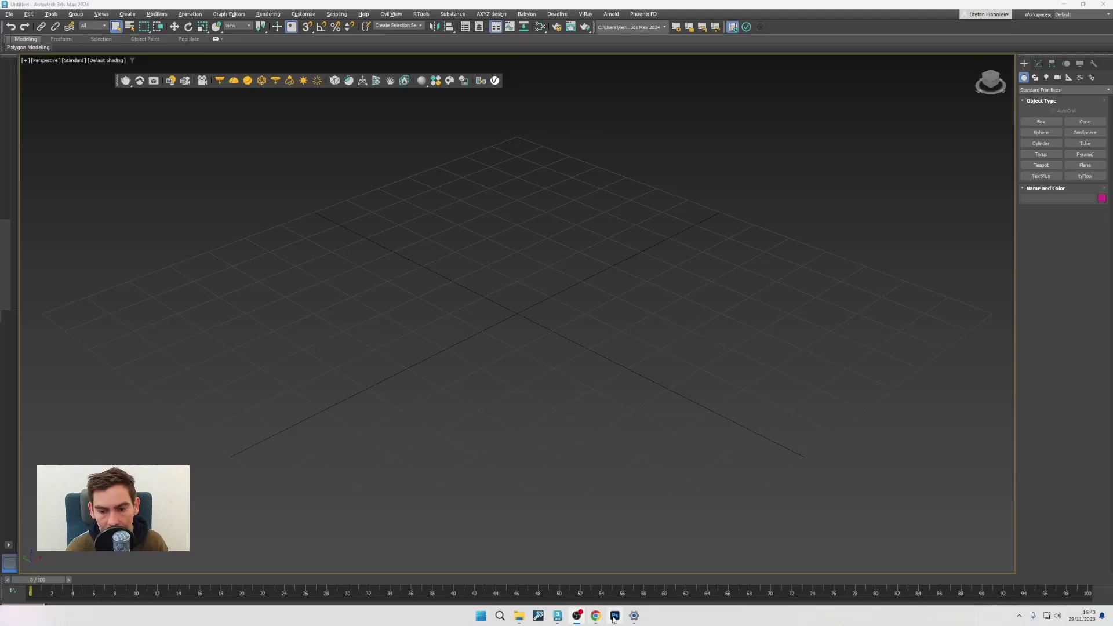
- Review the annotated 3ds Max interface overview in Photoshop and switch back to 3ds Max
left_click(616, 616)
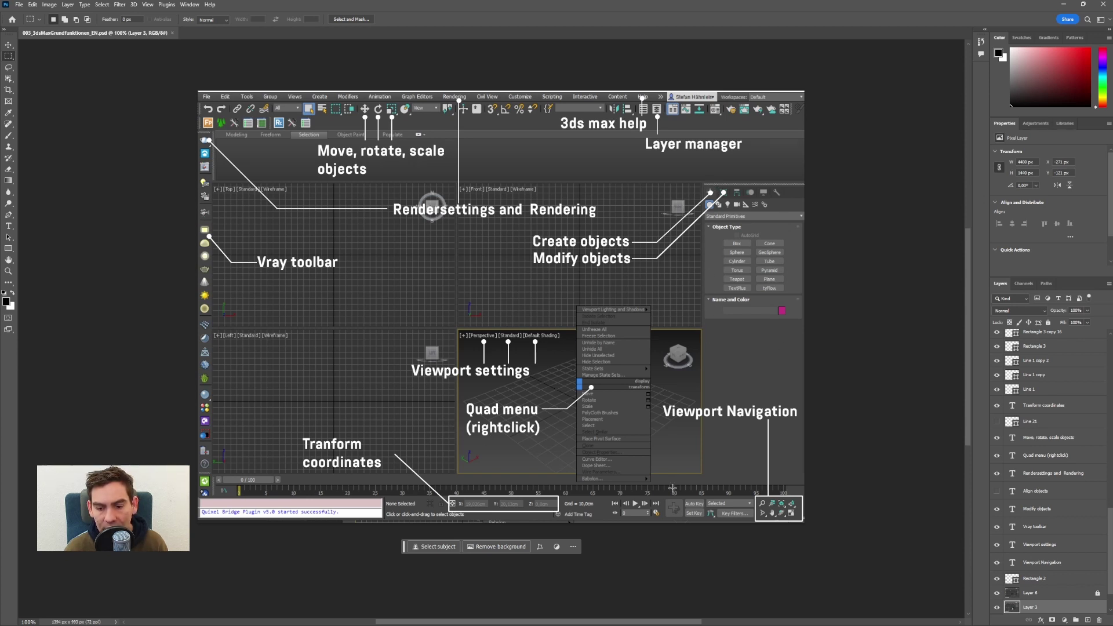
mouse_move(519, 624)
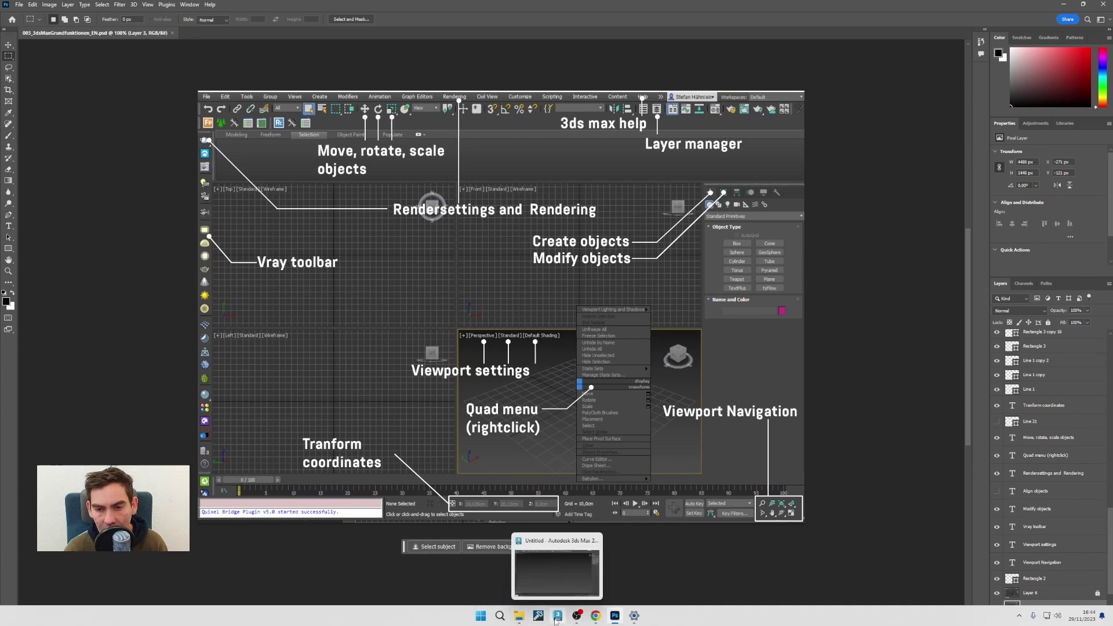
left_click(600, 562)
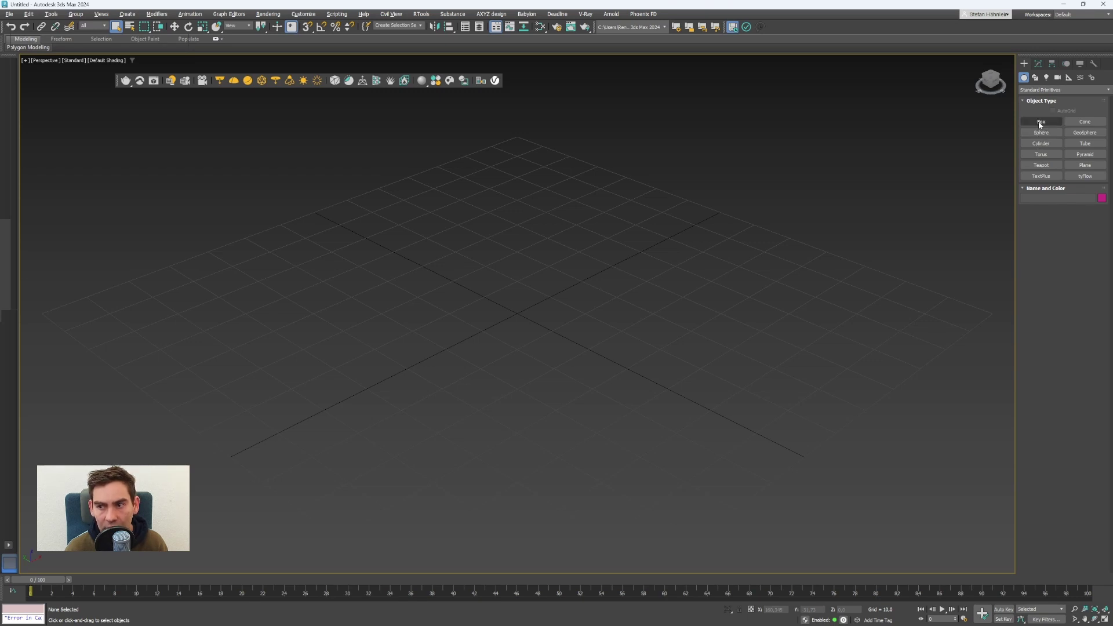
- Create a box about 39 long, 45 wide and 34 high, and a cylinder of radius about 19 and height about 50 beside it
left_click(1041, 123)
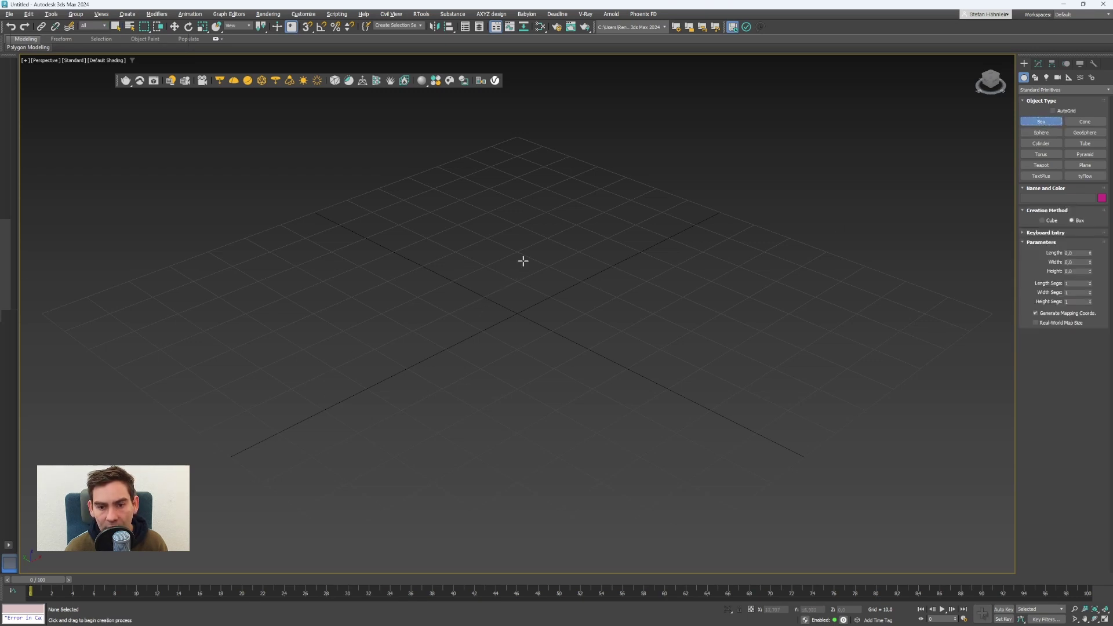
left_click_drag(524, 249, 508, 392)
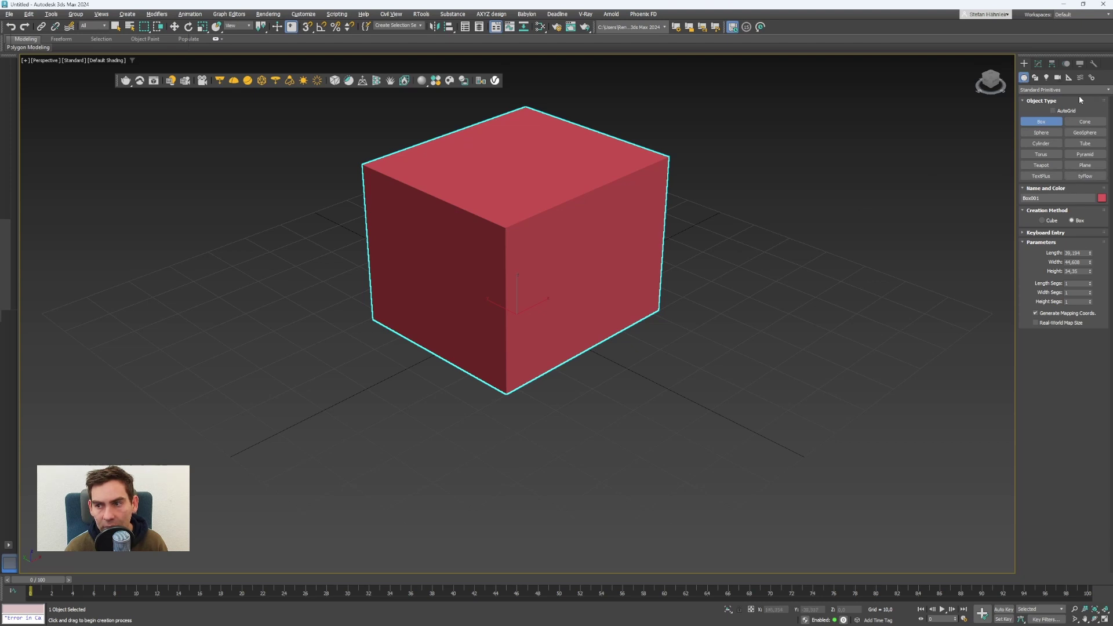
left_click(1042, 145)
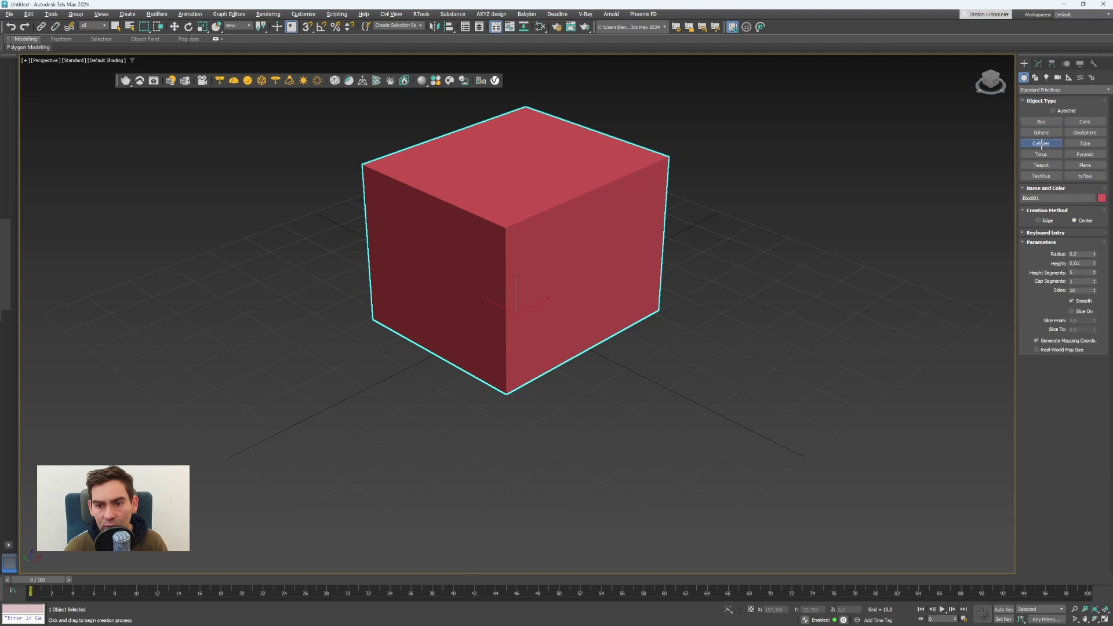
left_click(689, 399)
left_click_drag(688, 400, 741, 457)
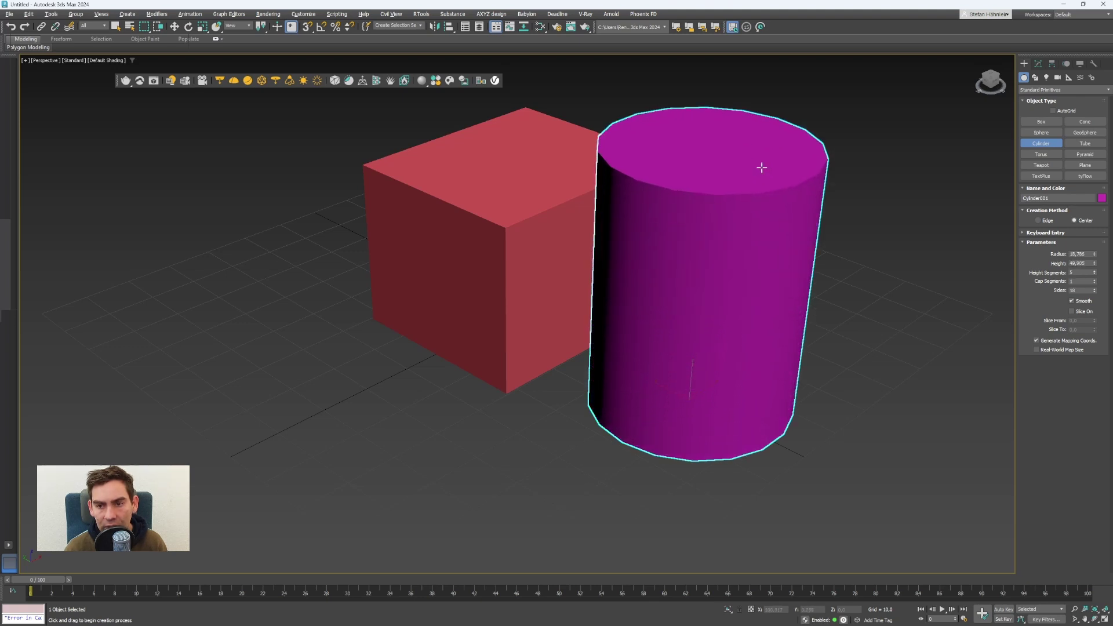
left_click(761, 168)
- Apply a Bend modifier to the cylinder and set its bend angle to 40
left_click(1039, 63)
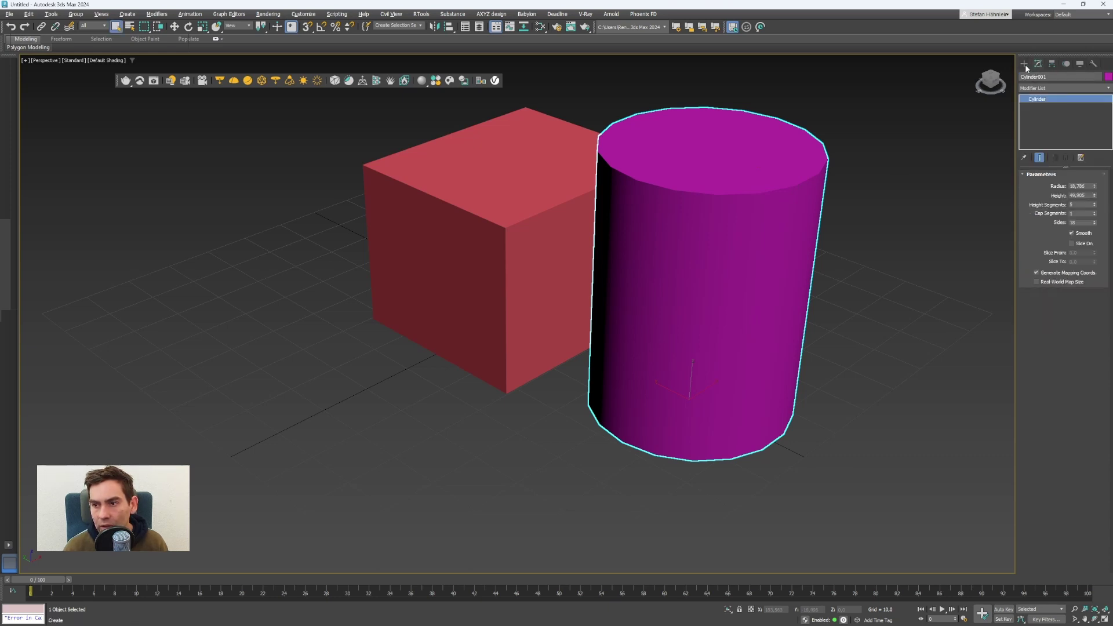
left_click(1024, 64)
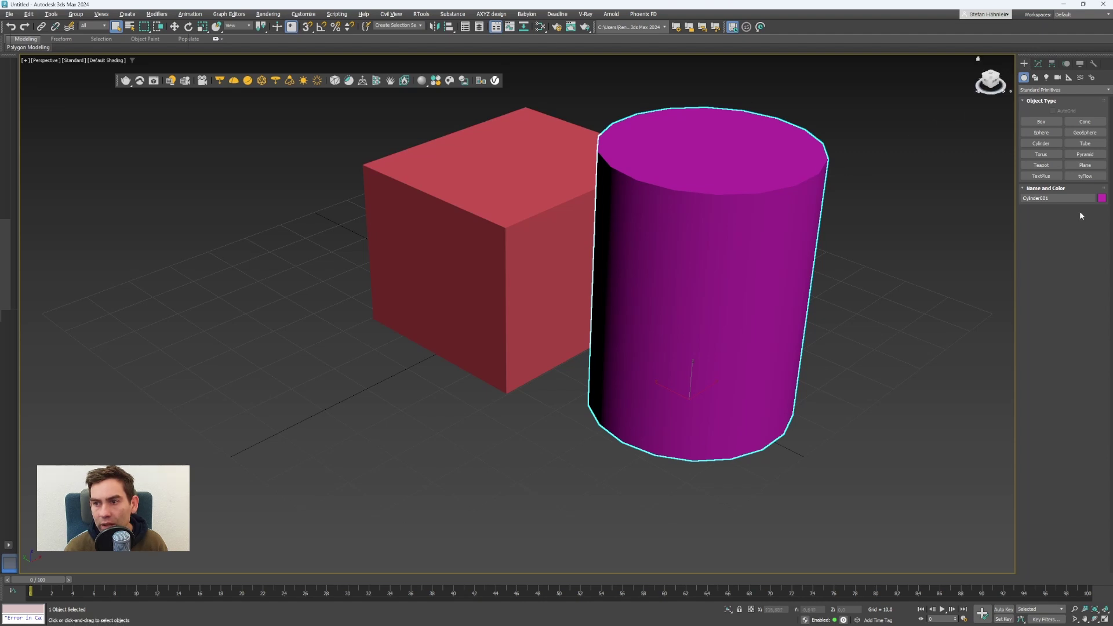
left_click(1038, 64)
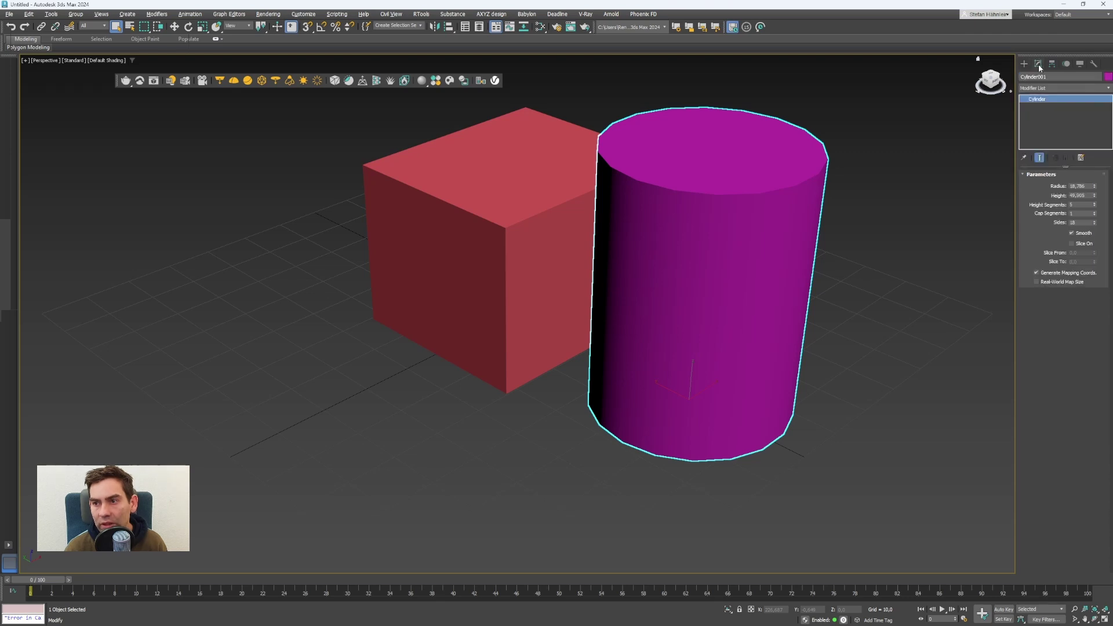
left_click(1052, 93)
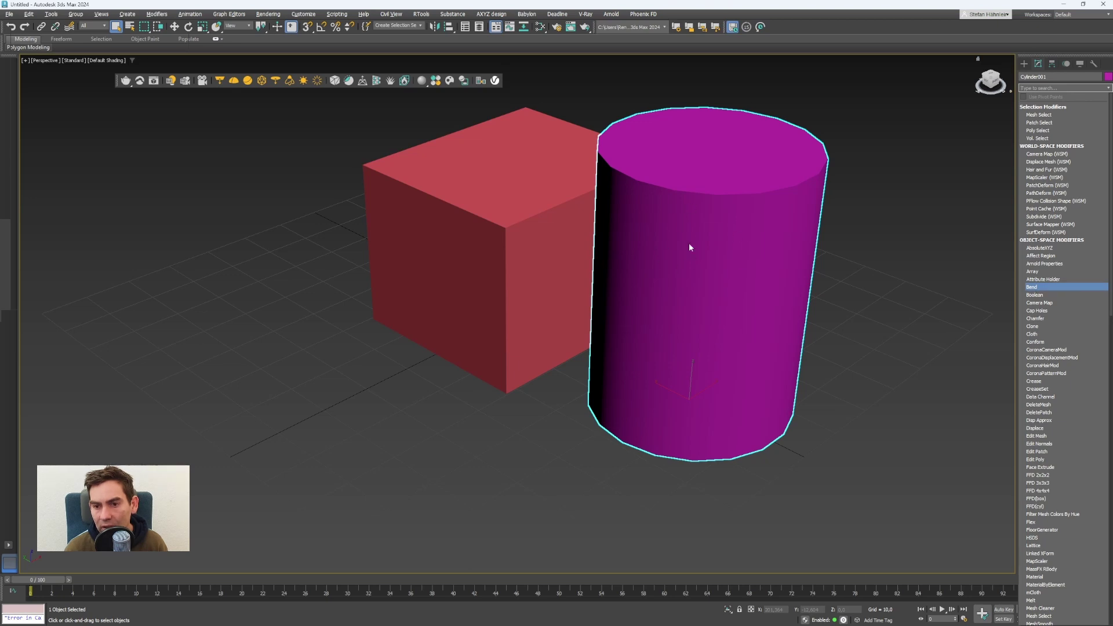
left_click(1034, 288)
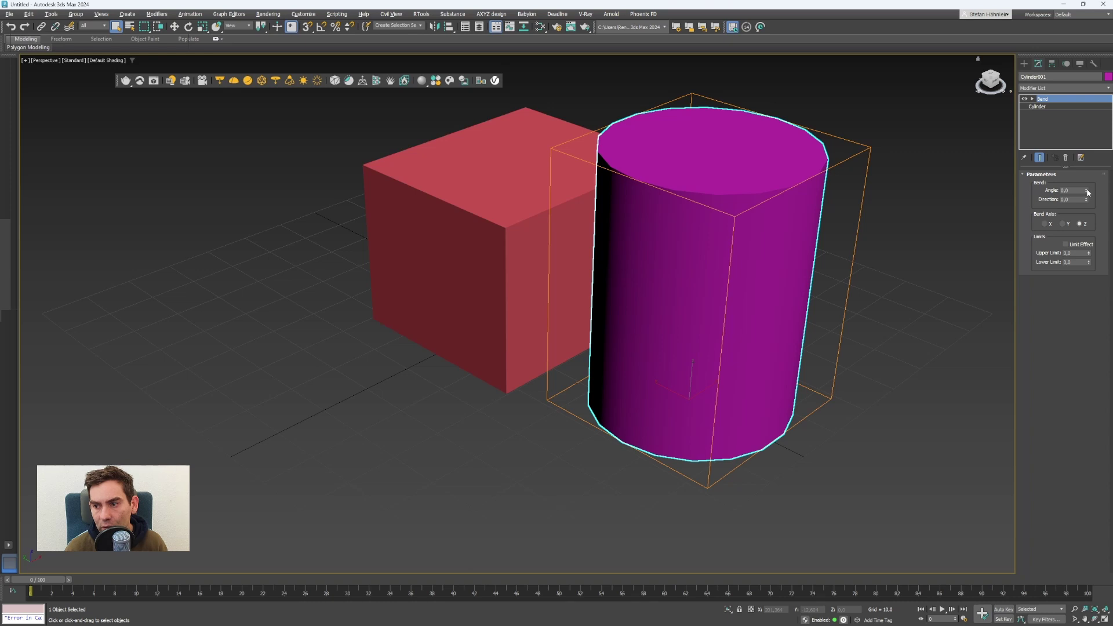
mouse_move(1087, 190)
left_mouse_down()
mouse_move(1094, 164)
mouse_move(1087, 197)
mouse_move(1088, 181)
left_mouse_up()
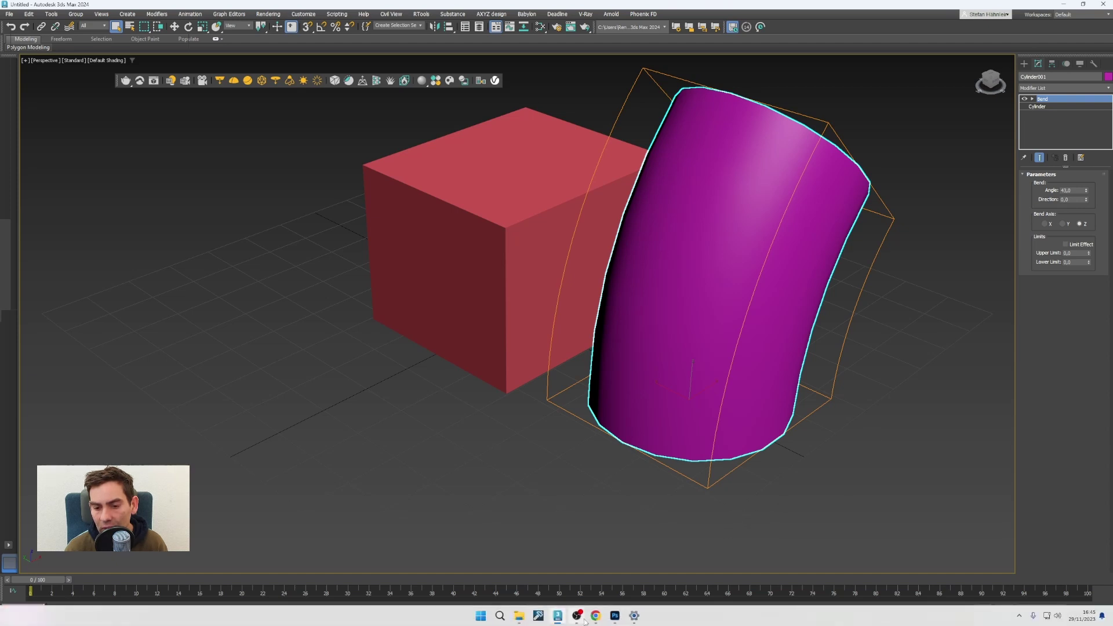
- Check the viewport navigation controls on the annotated overview in Photoshop and return to 3ds Max
mouse_move(557, 617)
left_click(616, 616)
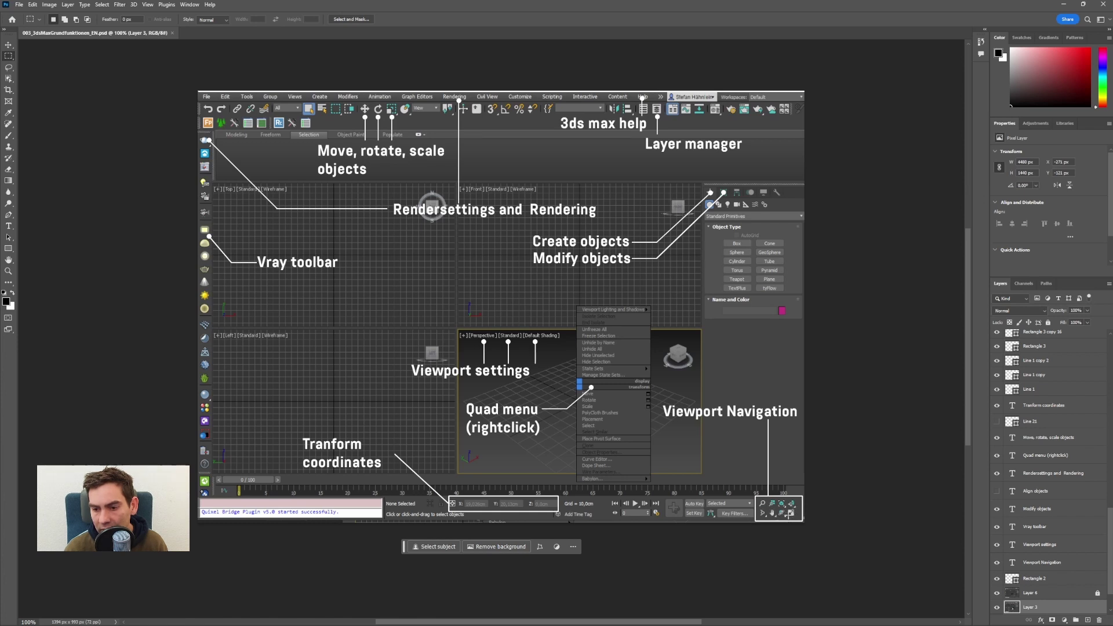
left_click(1064, 8)
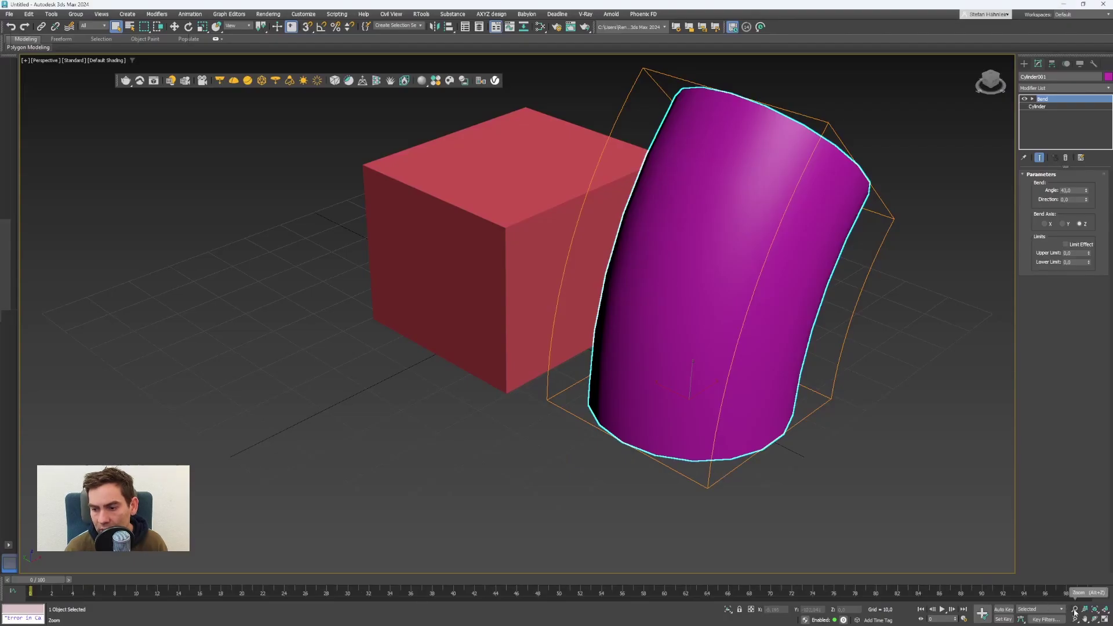
- Zoom the perspective view out and in with the Zoom tool, and pan it to recentre the bent cylinder
left_click(1075, 613)
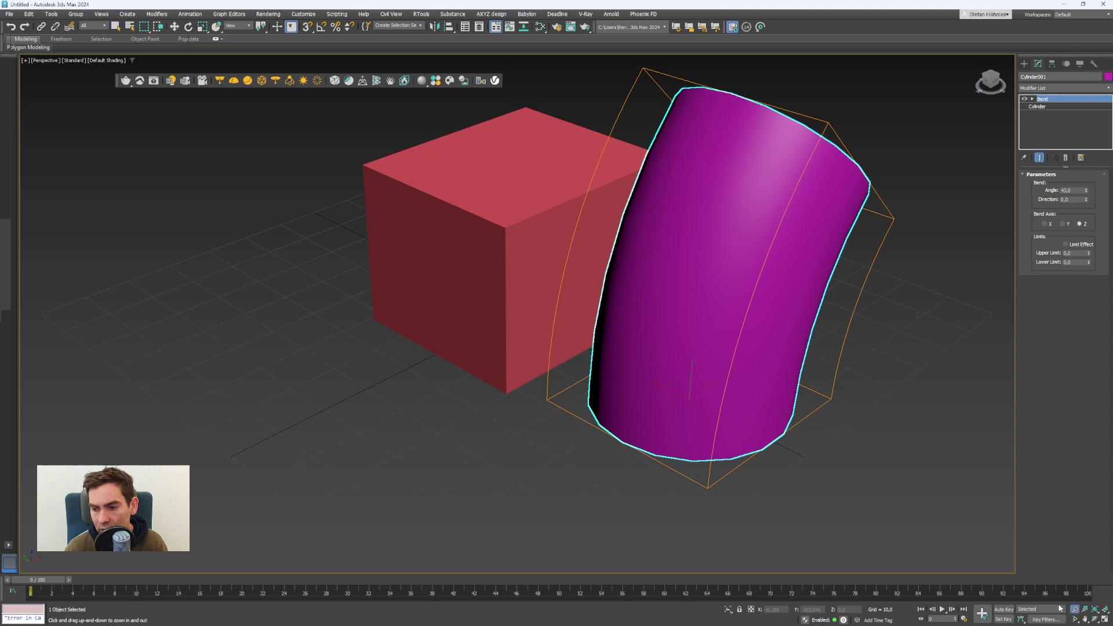
left_click_drag(687, 336, 721, 353)
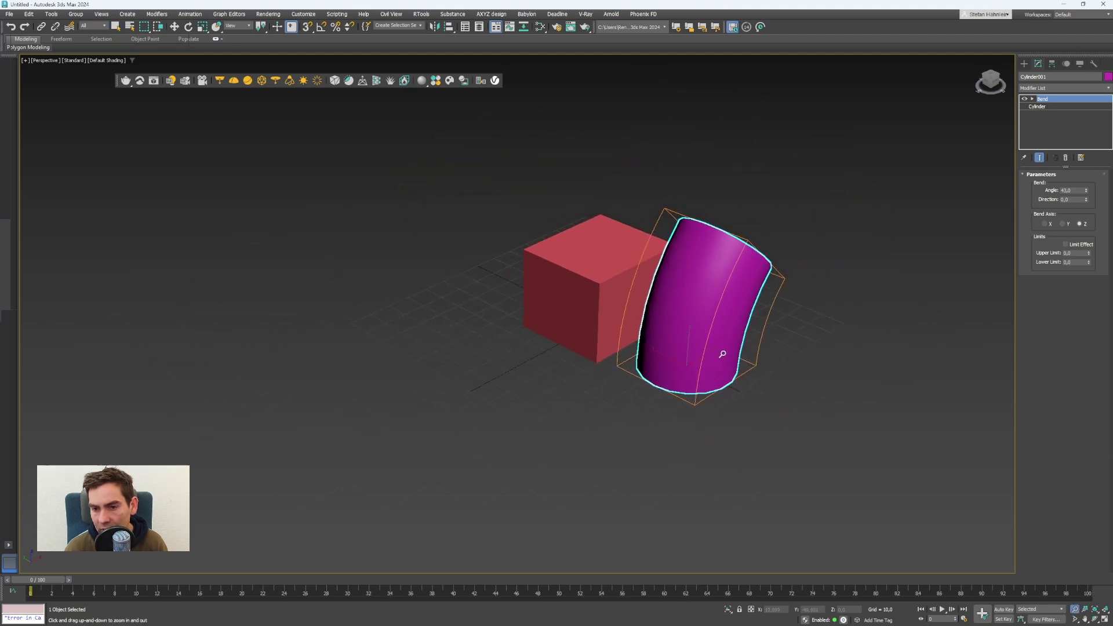
scroll(724, 352, "up", 2)
scroll(724, 352, "up", 2)
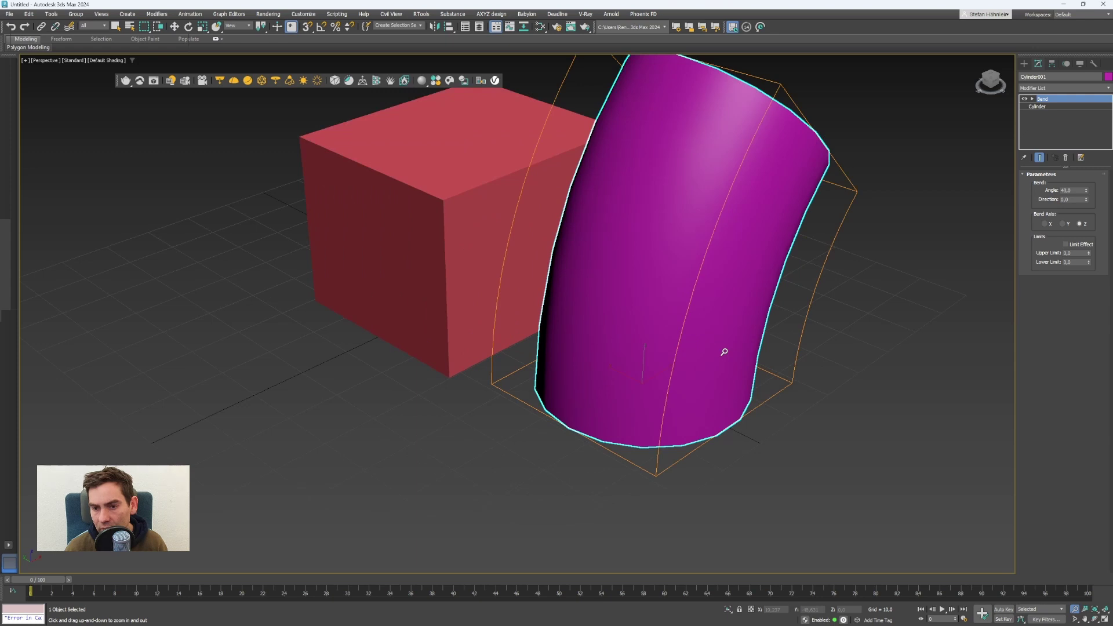
scroll(724, 352, "down", 2)
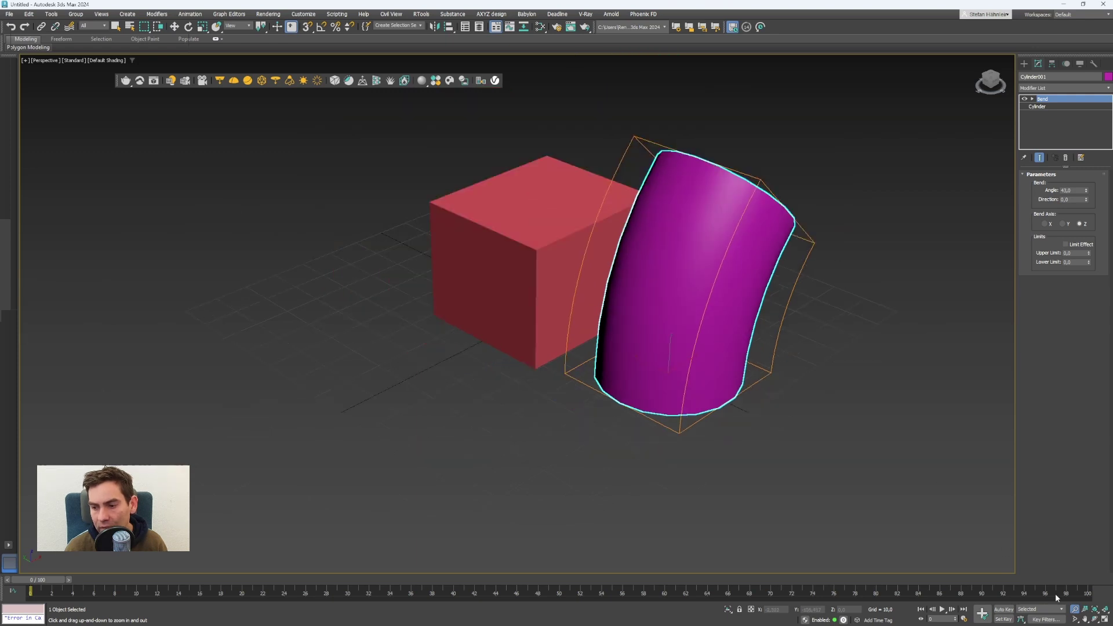
left_click(1086, 620)
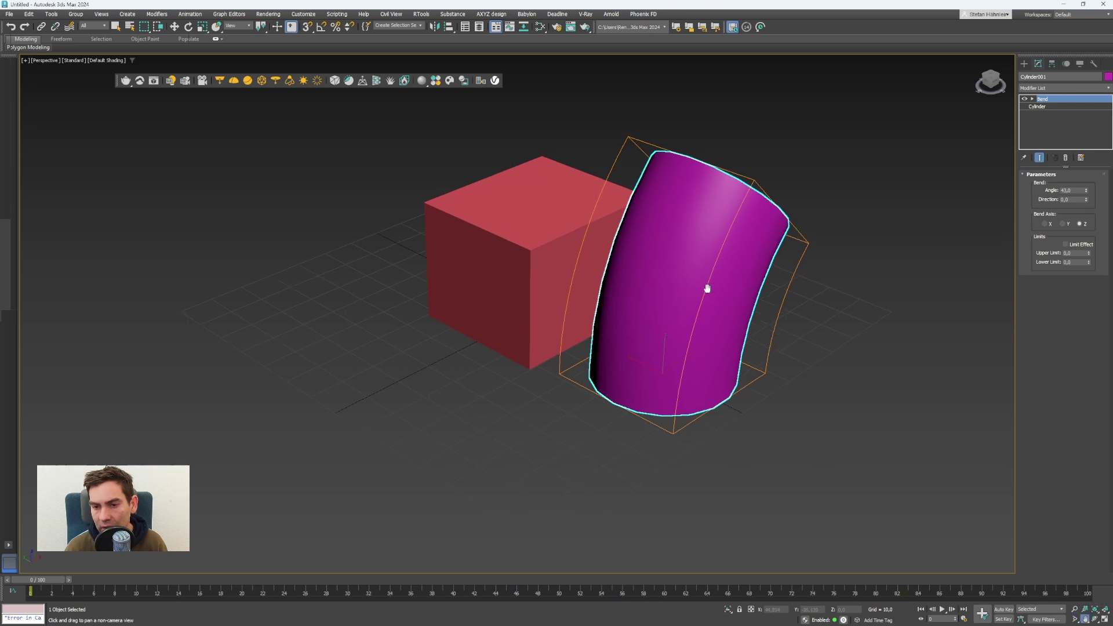
left_click_drag(705, 288, 594, 301)
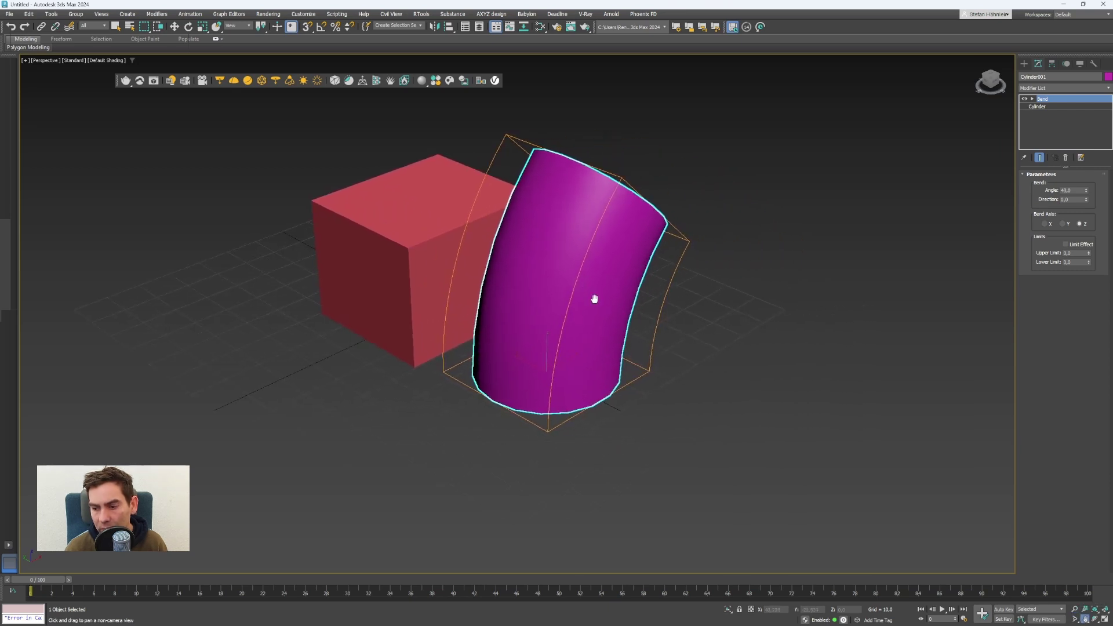
- Orbit the perspective view around the box and bent cylinder and zoom to inspect them from several angles
left_click(1095, 619)
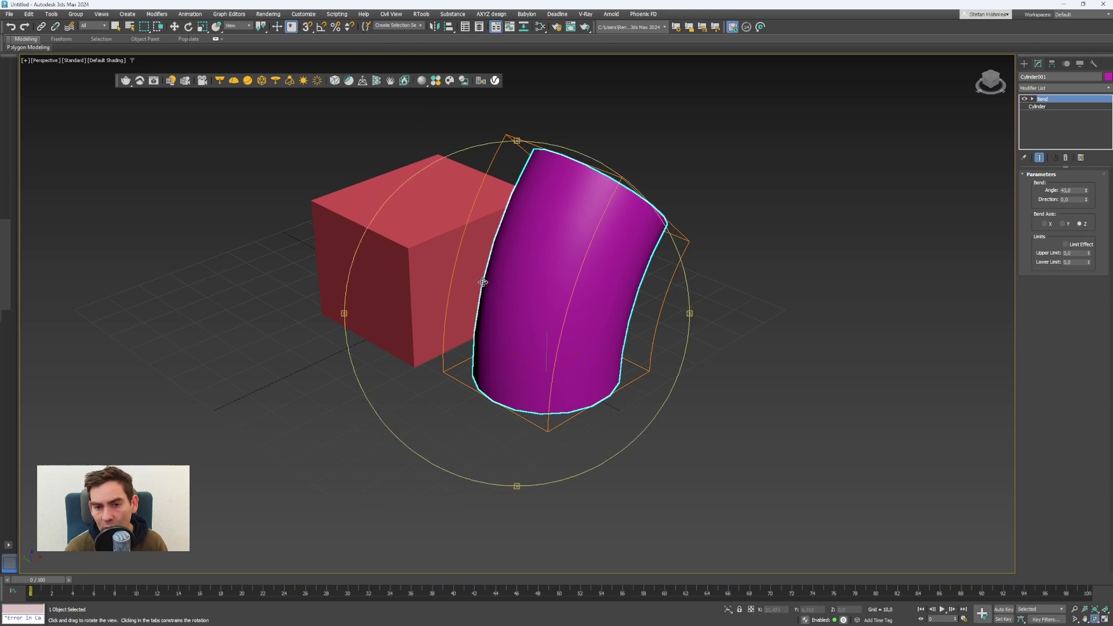
left_click_drag(484, 281, 449, 284)
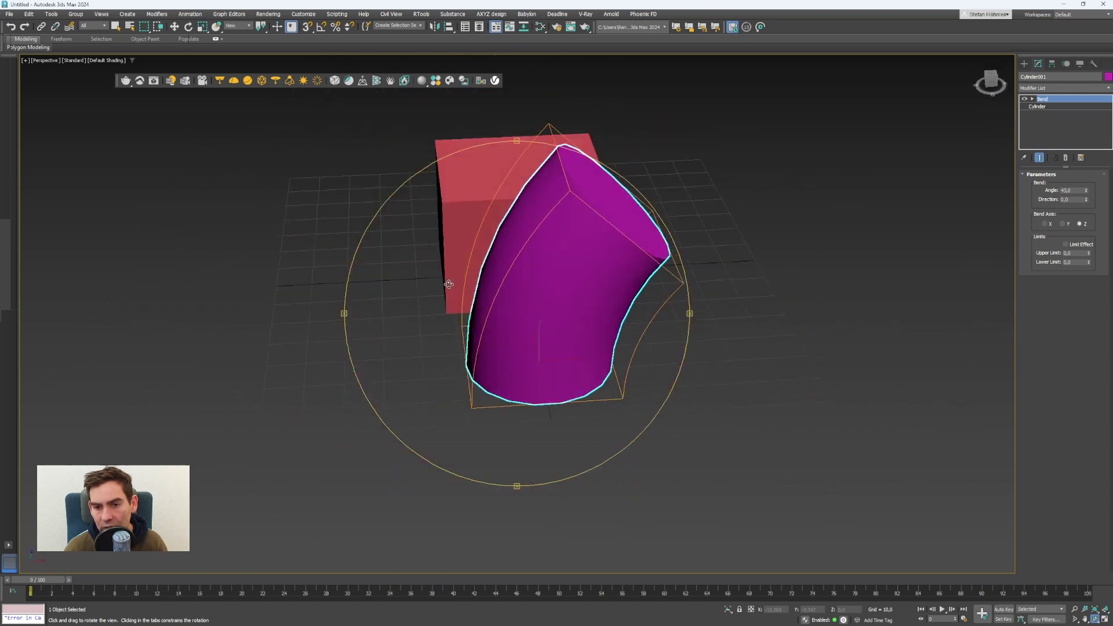
left_click(1094, 610)
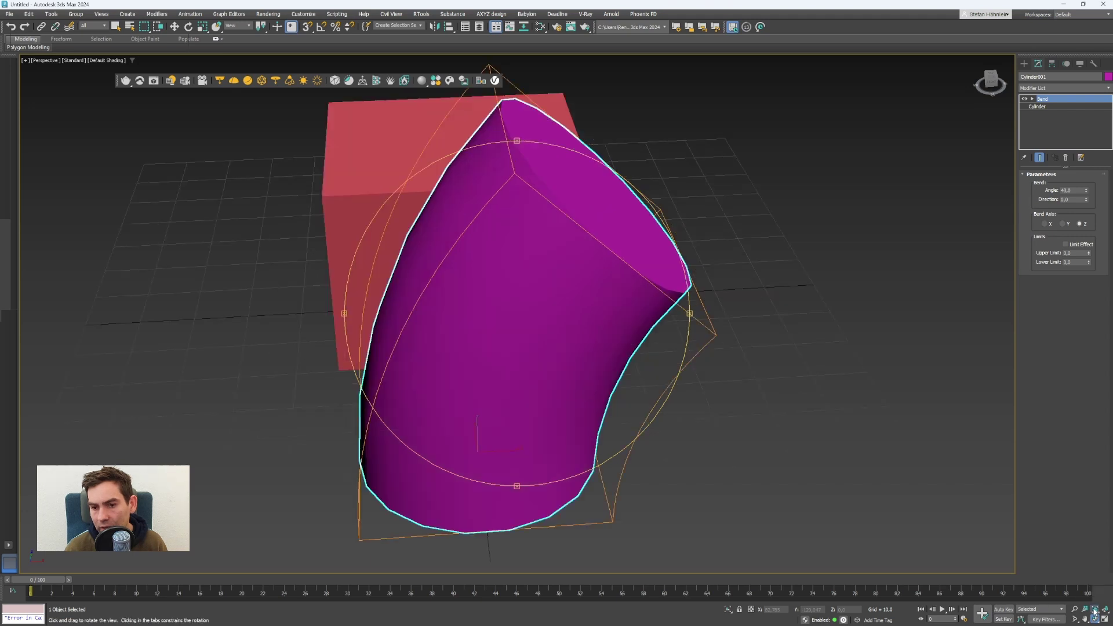
scroll(503, 342, "down", 10)
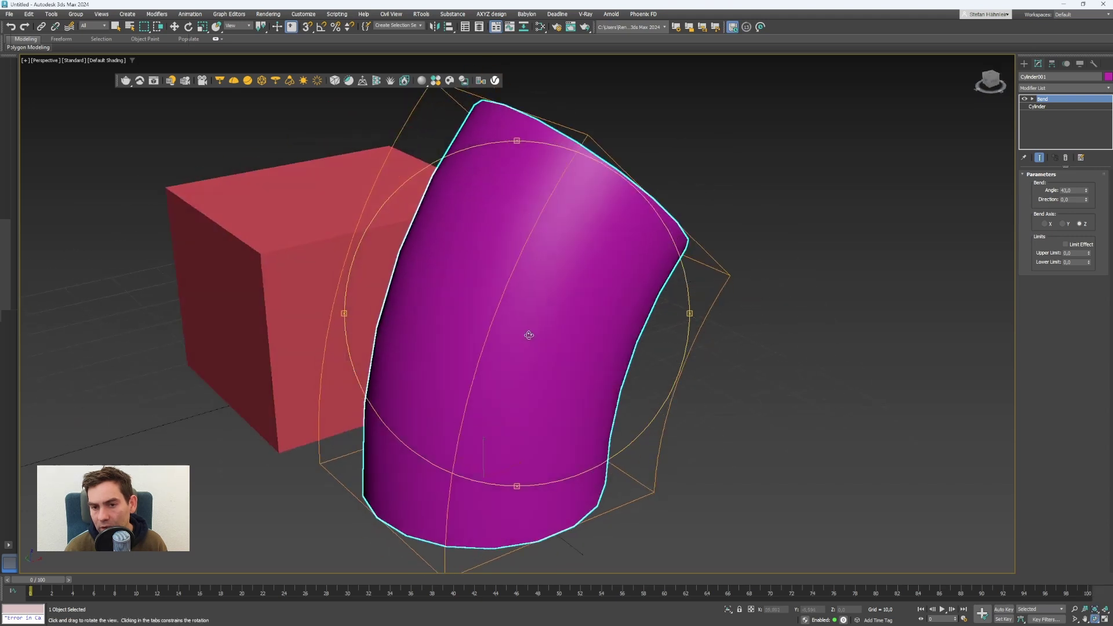
left_click(1095, 610)
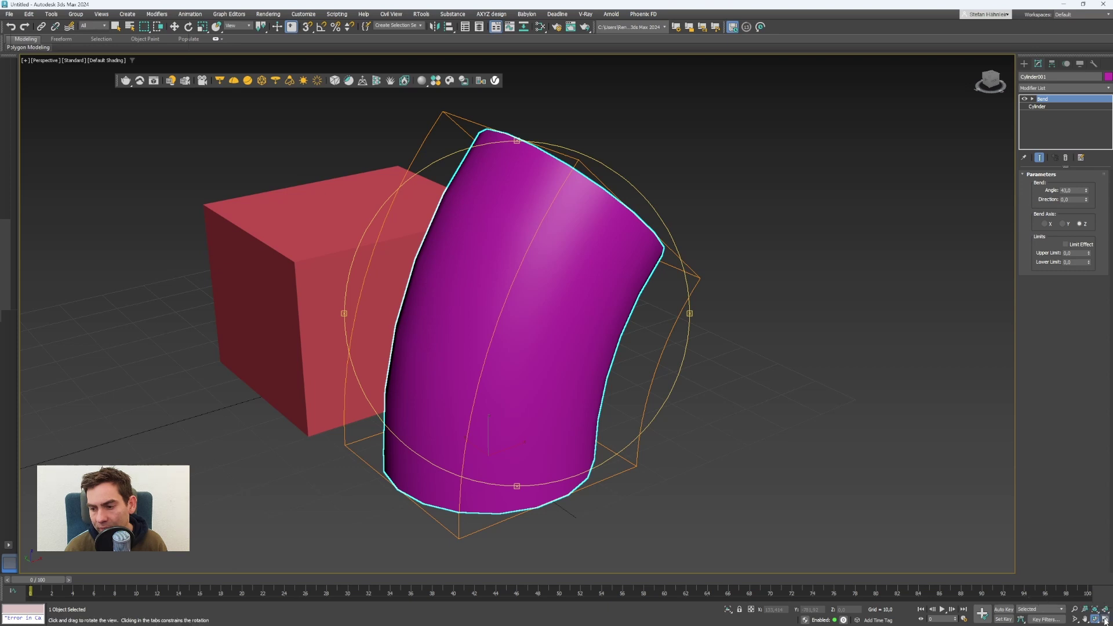
- Show the four-viewport layout and maximize the perspective viewport again
left_click(1105, 619)
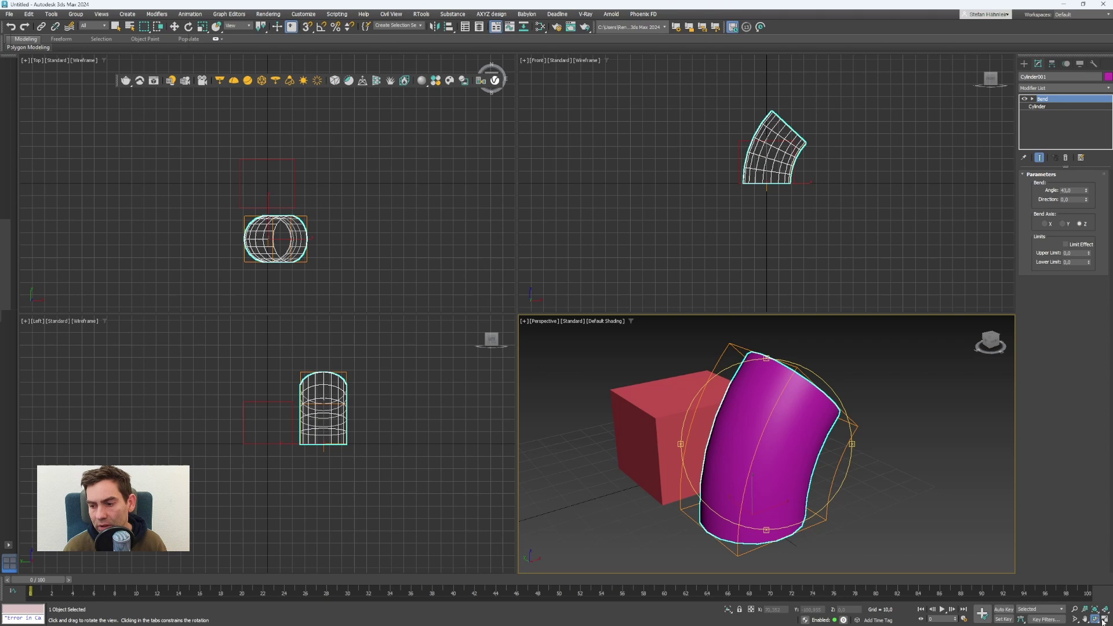
mouse_move(1108, 625)
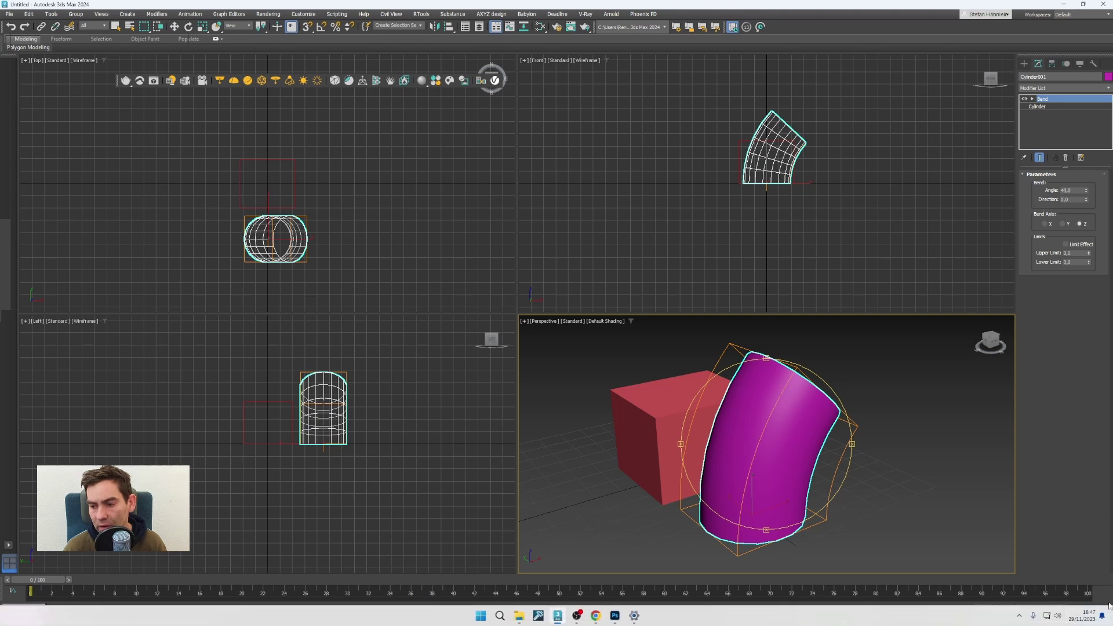
key("alt+w")
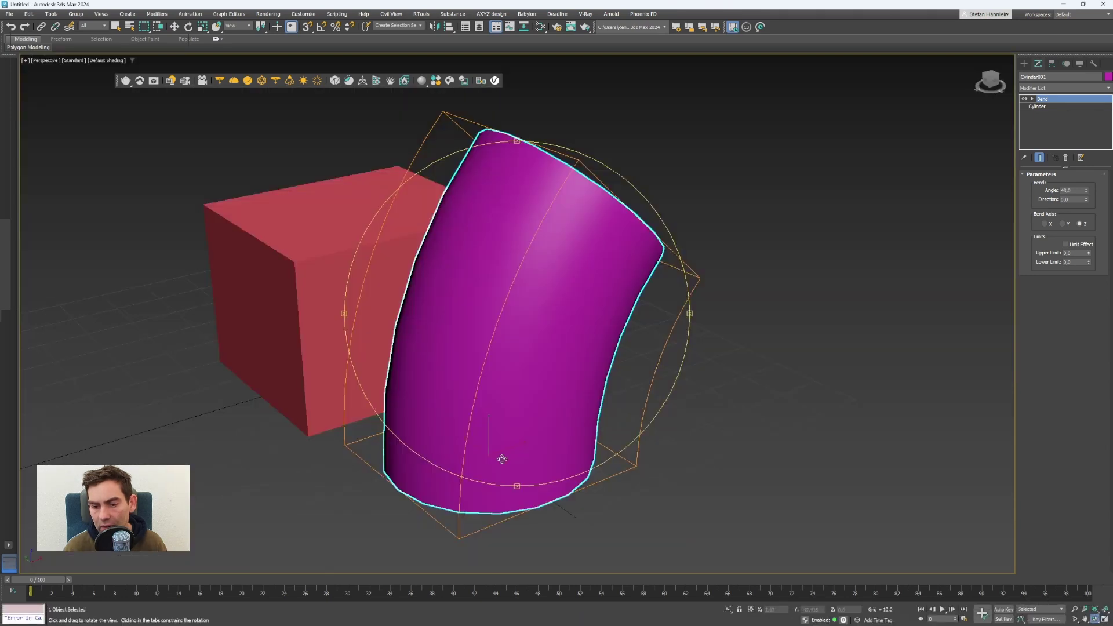
mouse_move(574, 624)
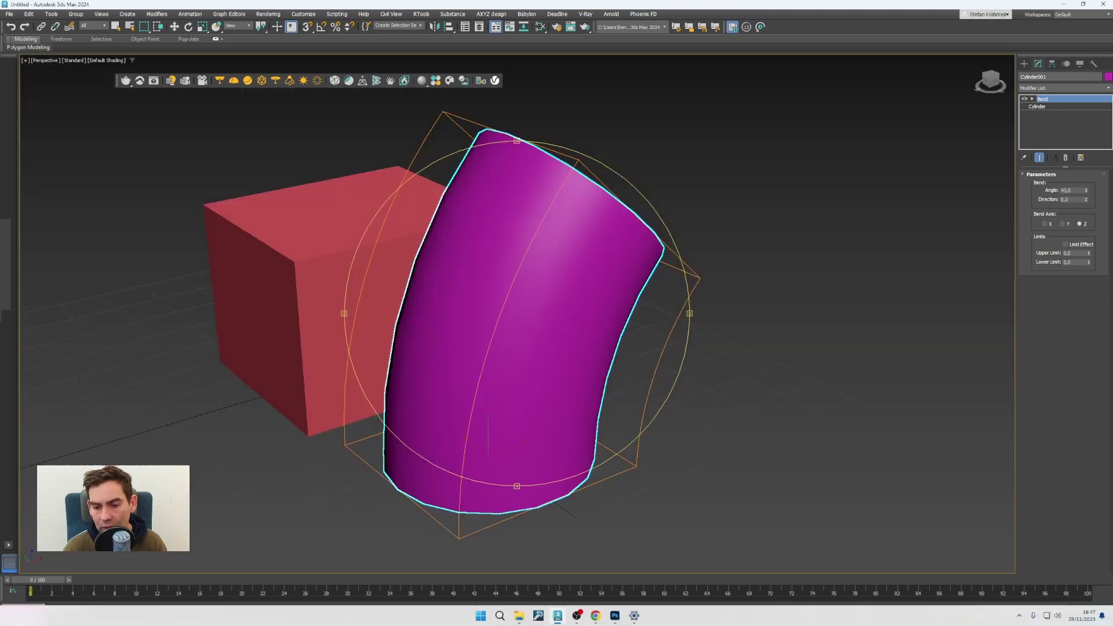
left_click(615, 617)
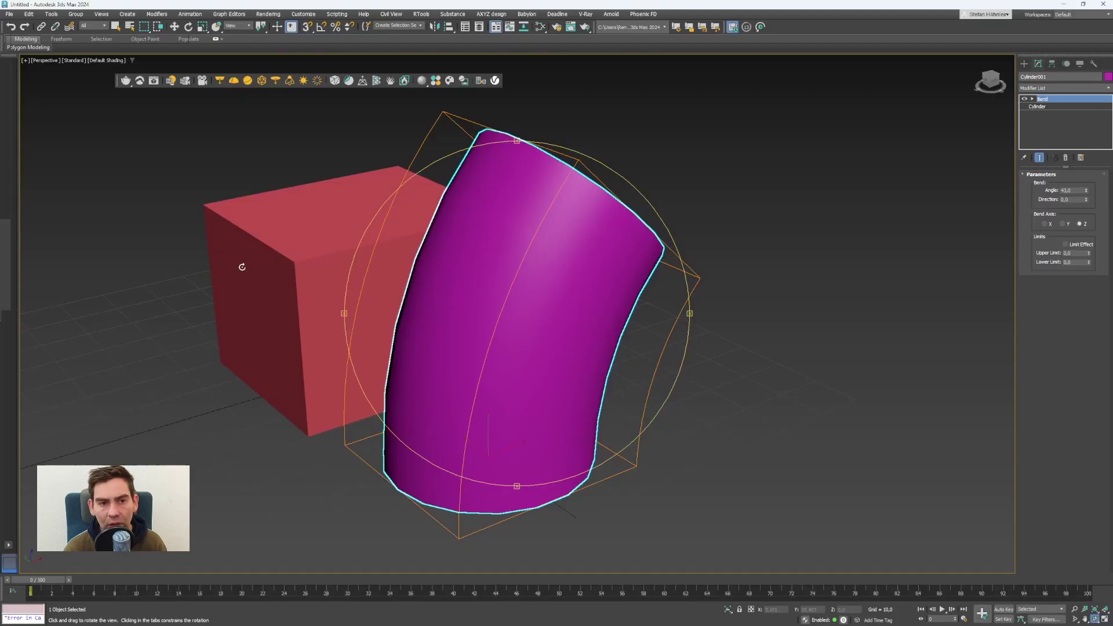
- Move the bent cylinder clear of the box to about X -6, Y -89 and Z 12
key("q")
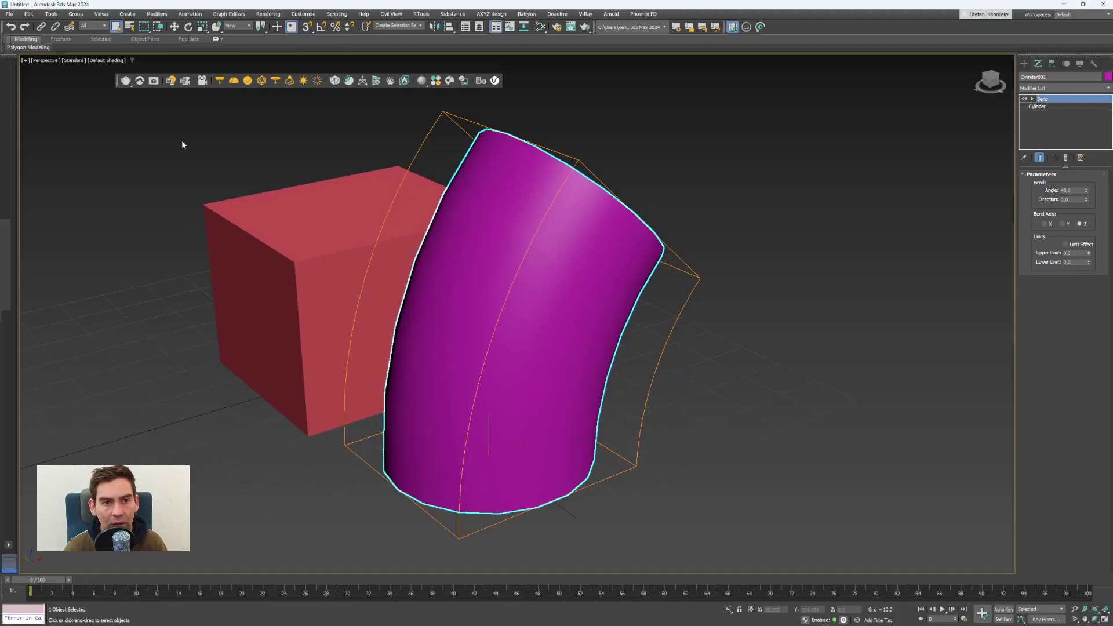
left_click(177, 28)
scroll(580, 412, "down", 3)
middle_click_drag(562, 462, 601, 470, "alt")
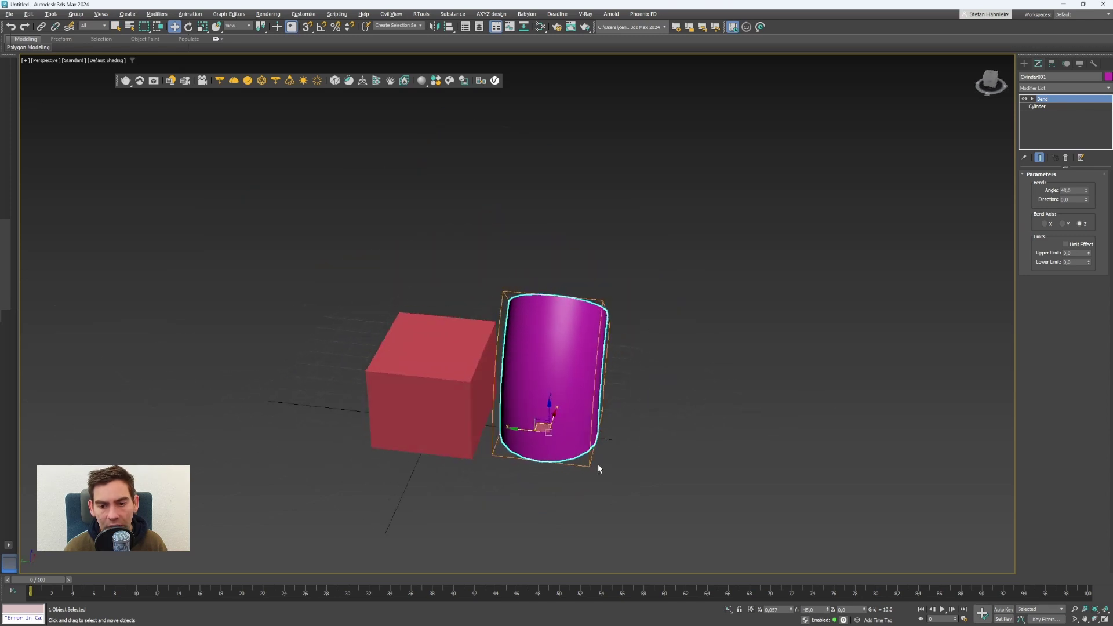
left_click_drag(521, 436, 718, 443)
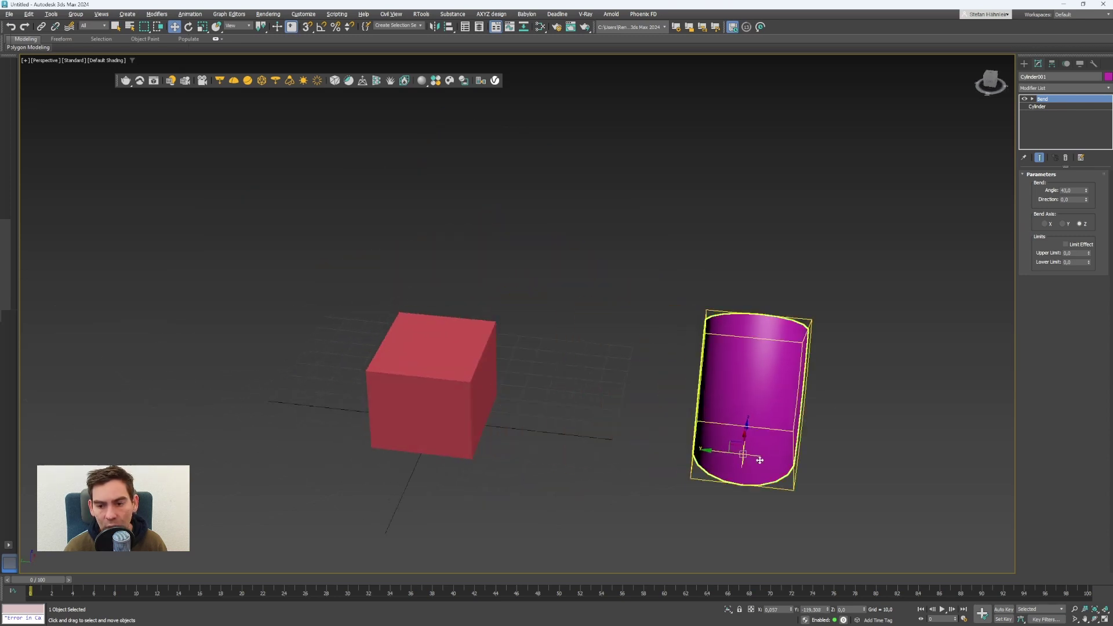
middle_click_drag(718, 443, 725, 451, "alt")
left_click_drag(745, 437, 685, 399)
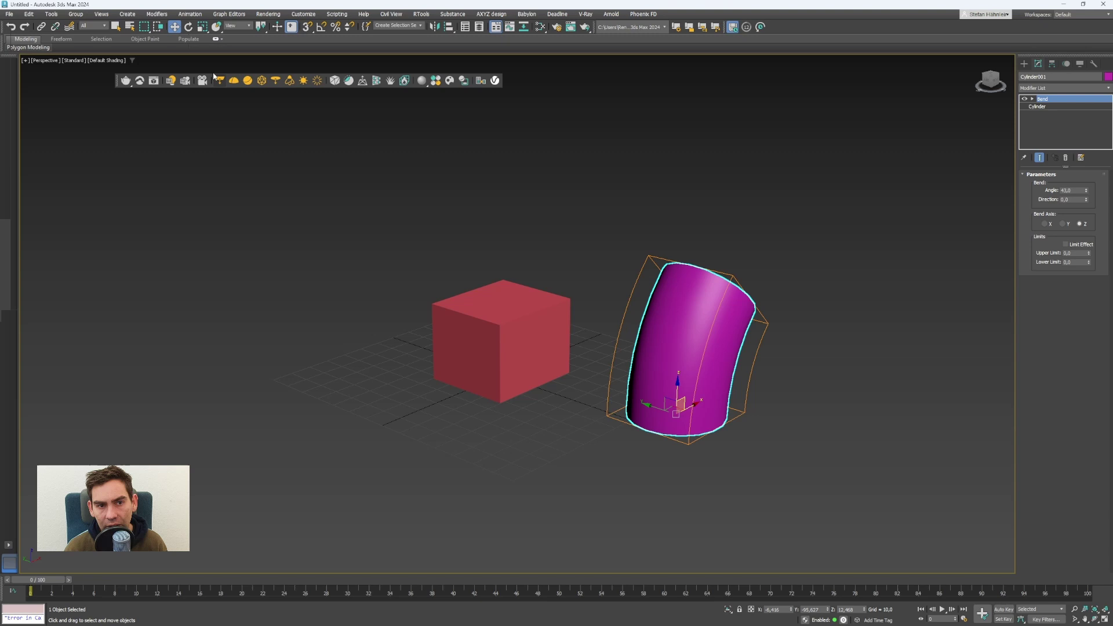
- Rotate the bent cylinder freehand about several axes, and scale it down uniformly to about 66 percent
left_click(189, 27)
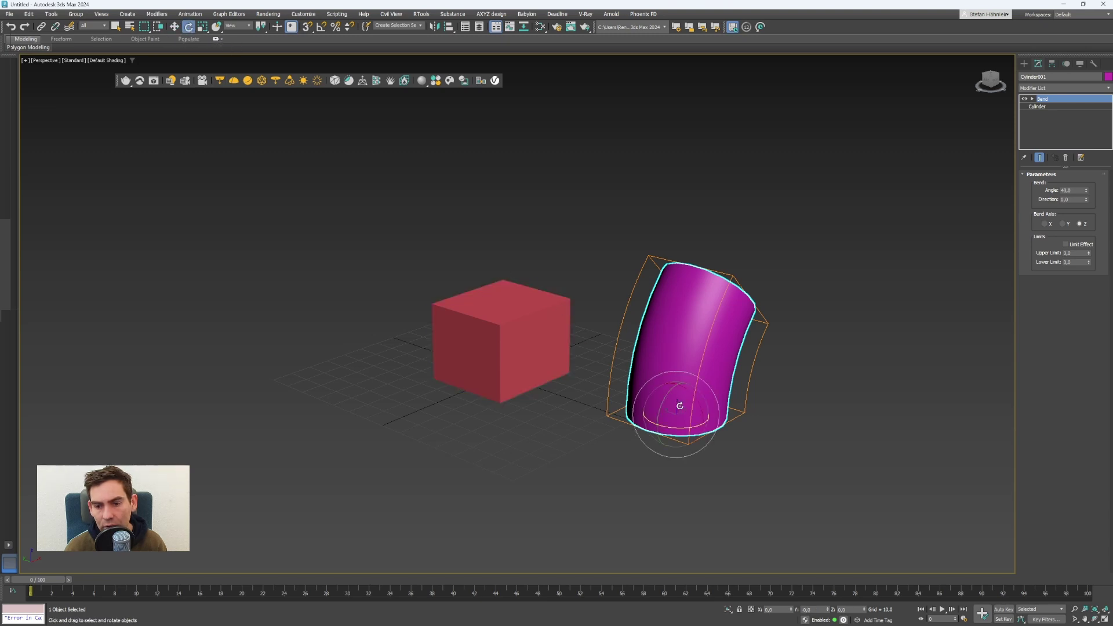
left_click_drag(679, 406, 732, 394)
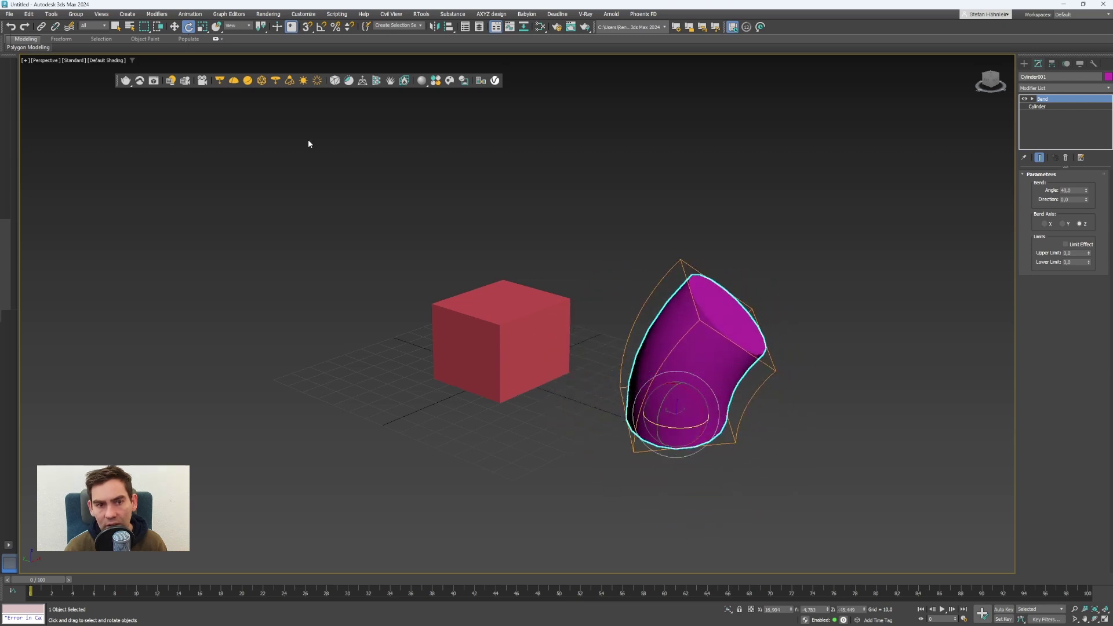
left_click(204, 27)
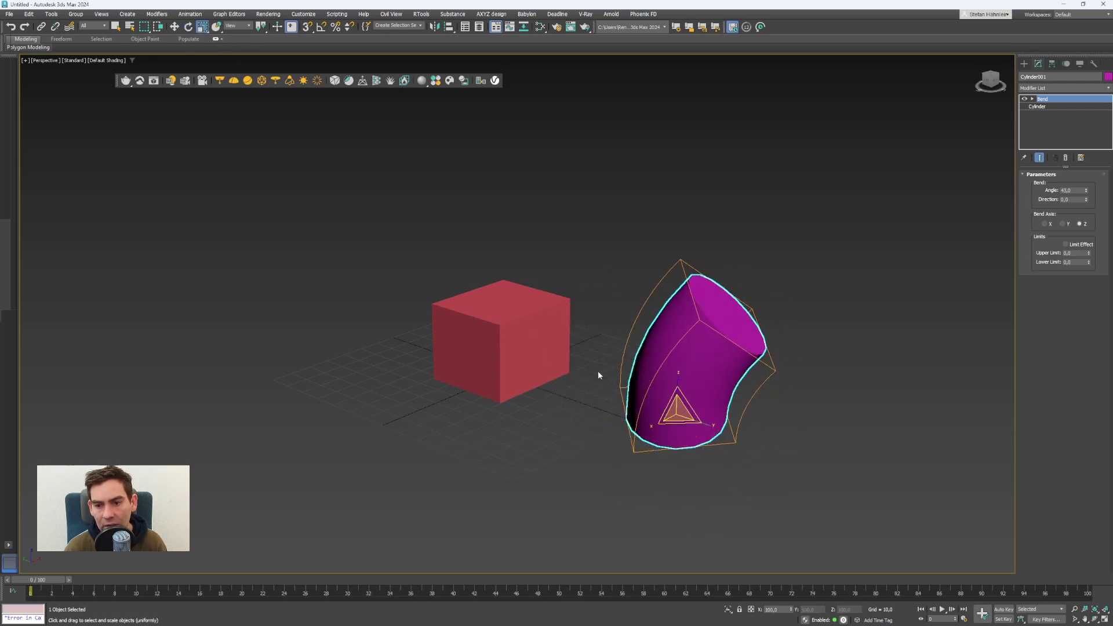
left_click_drag(683, 412, 695, 515)
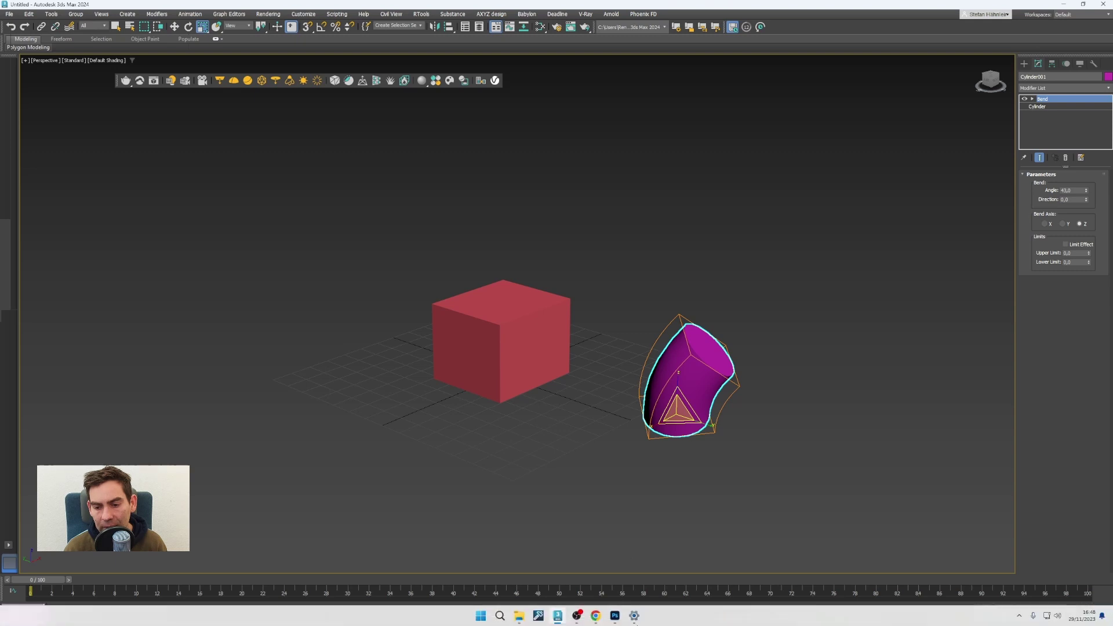
- Switch to Photoshop to check the transform coordinates label in the interface overview, and return to 3ds Max
left_click(615, 616)
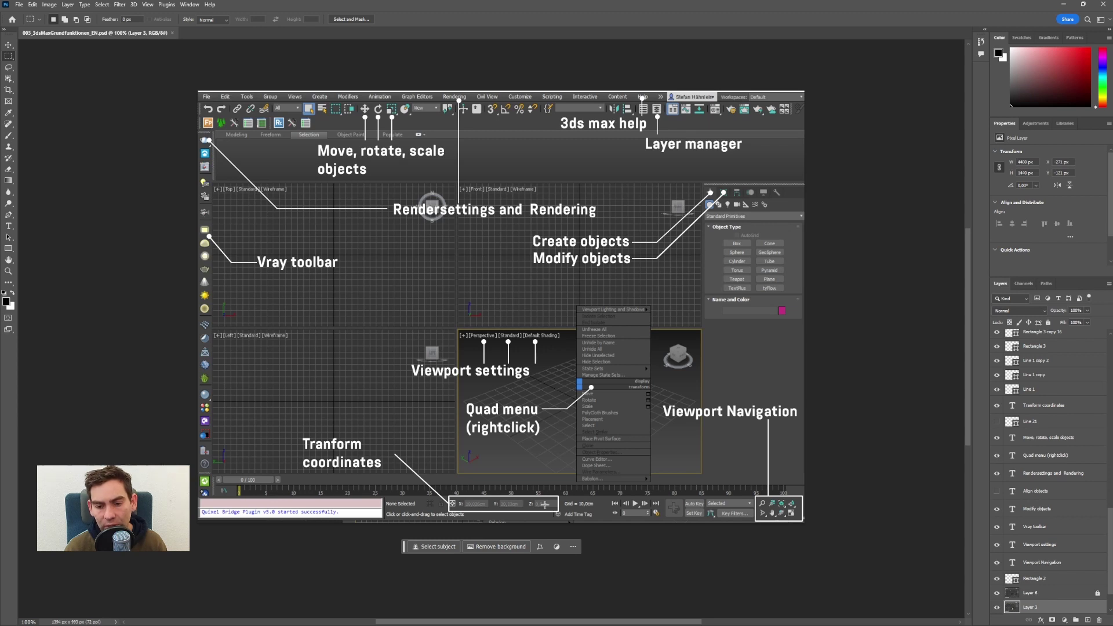
left_click(1064, 4)
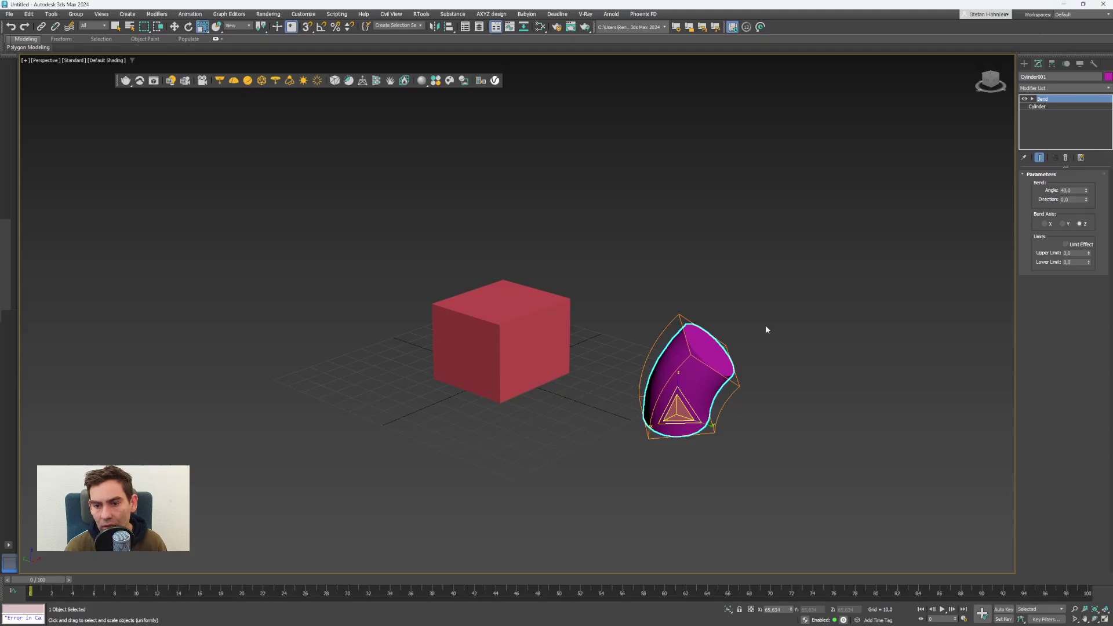
- Reset the bent cylinder's rotation to 0 on the X, Y and Z axes
left_click(188, 27)
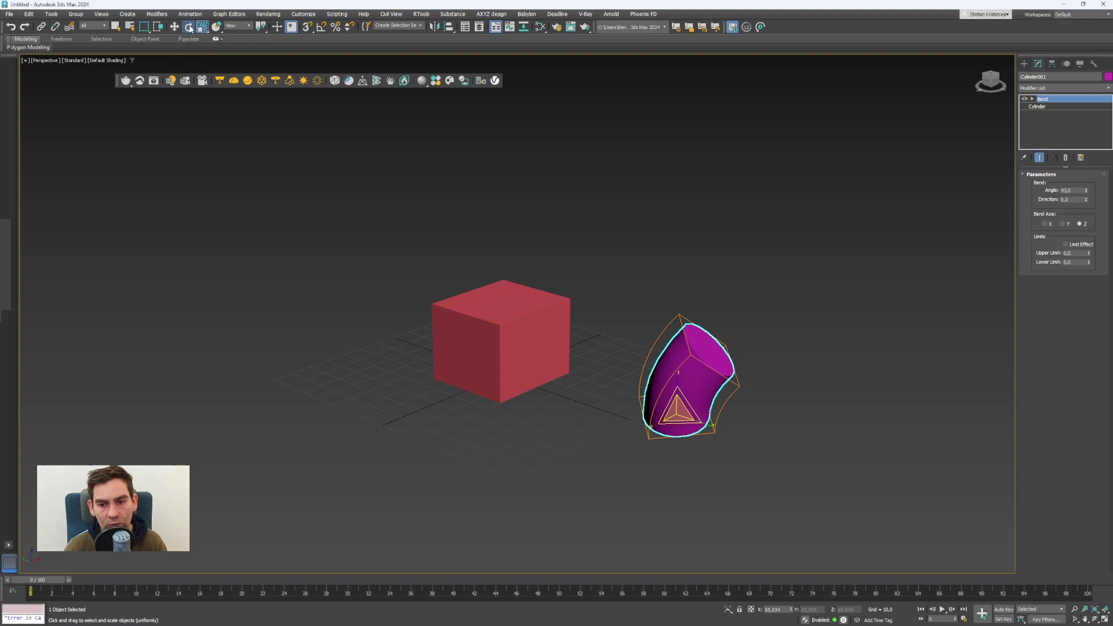
left_click(788, 610)
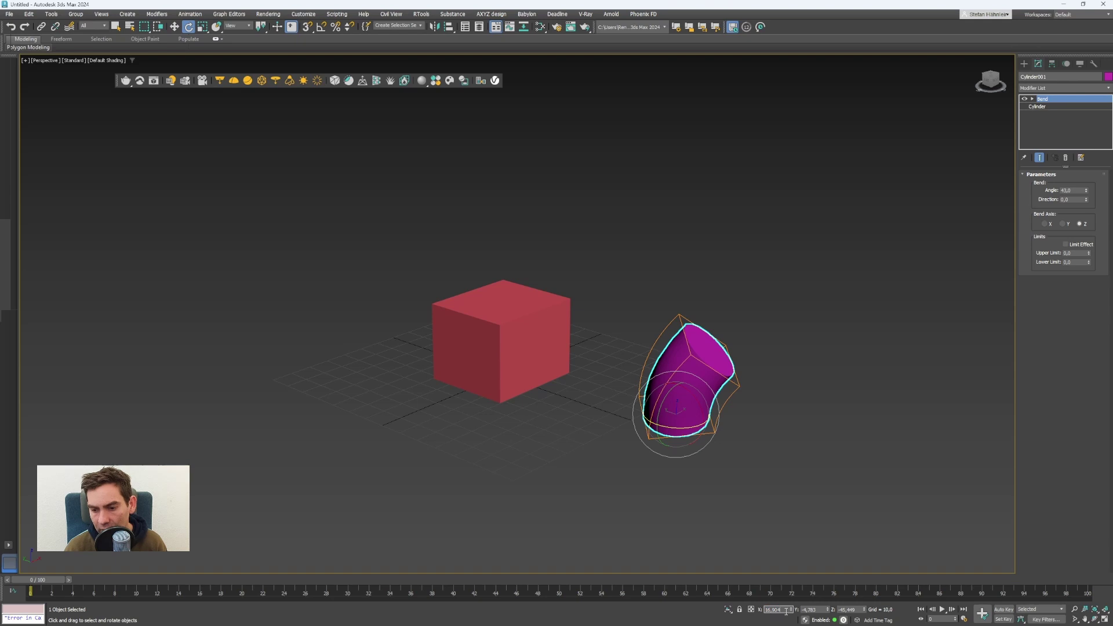
double_click(786, 611)
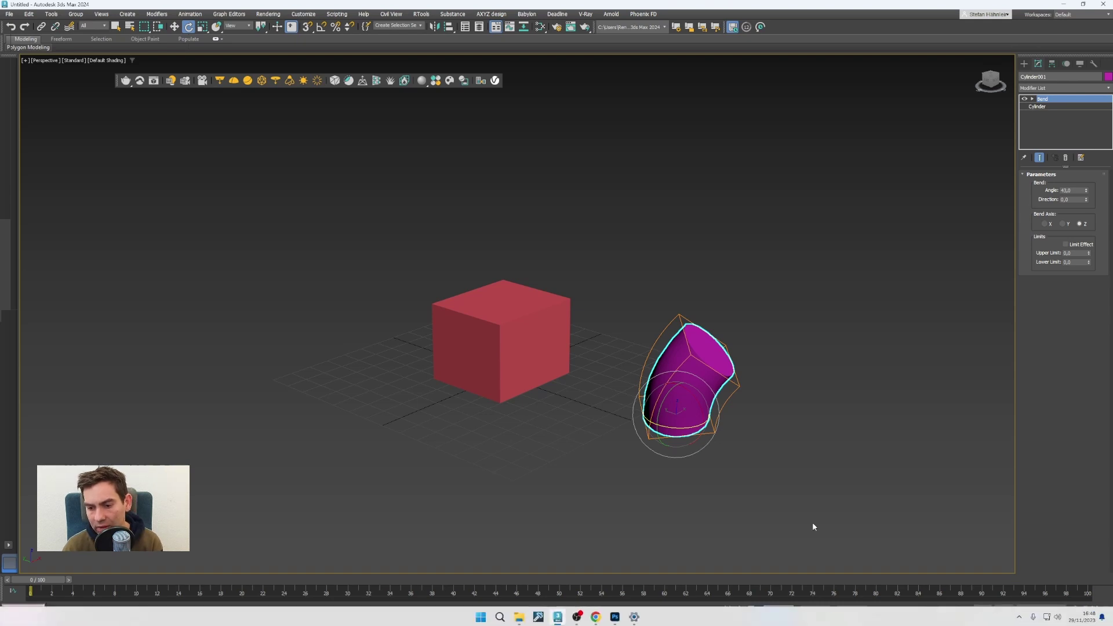
type("0")
key("Return")
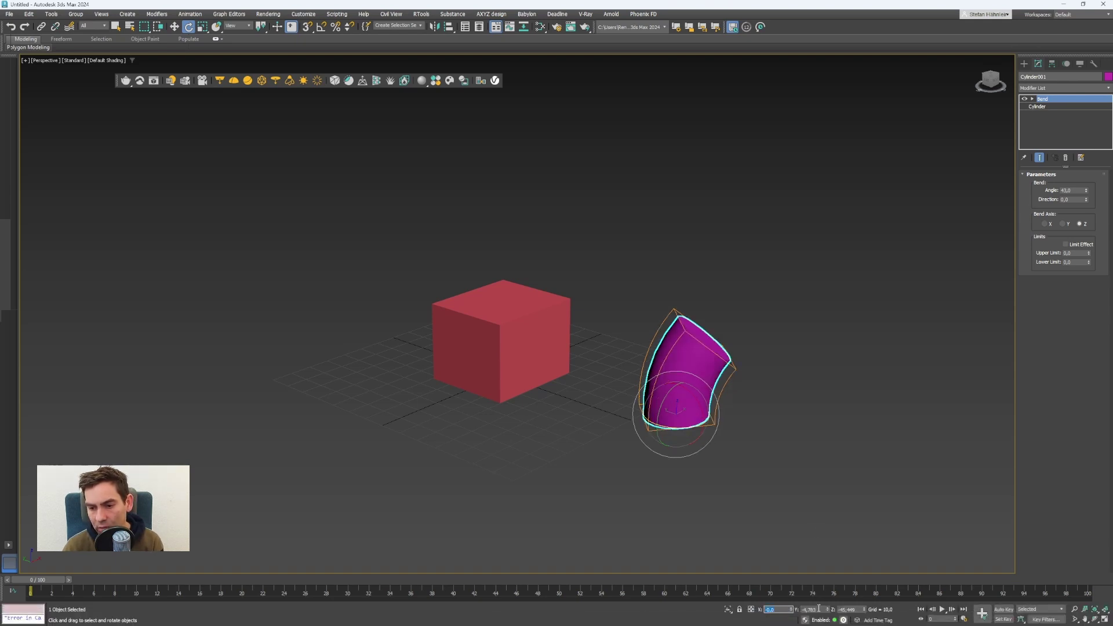
double_click(815, 610)
type("0")
key("Return")
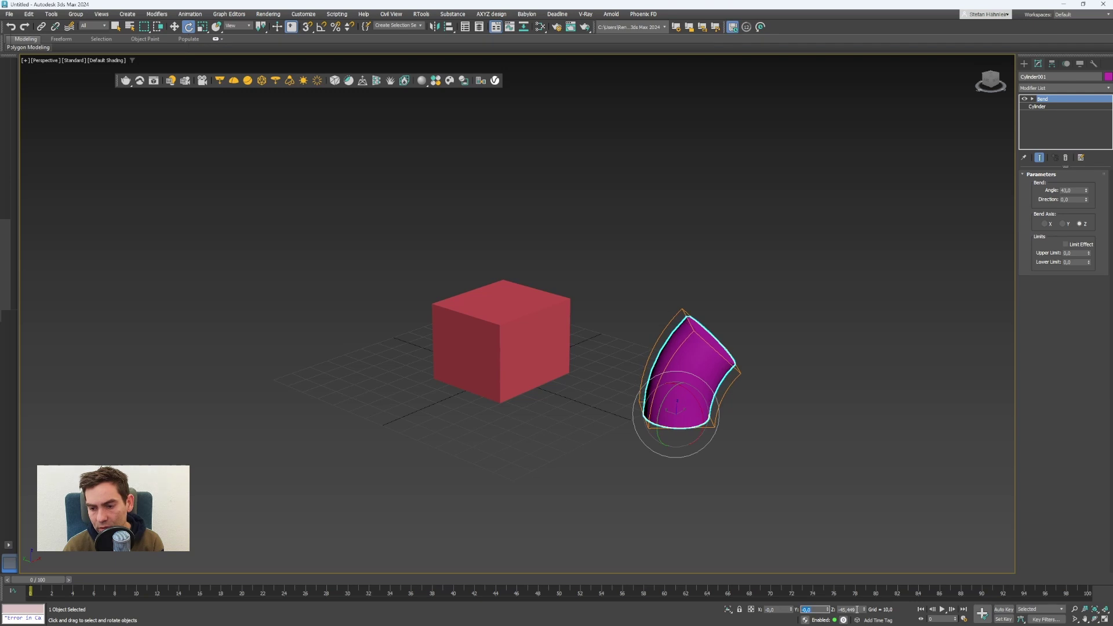
double_click(850, 610)
type("0")
key("Return")
middle_click_drag(720, 389, 715, 389)
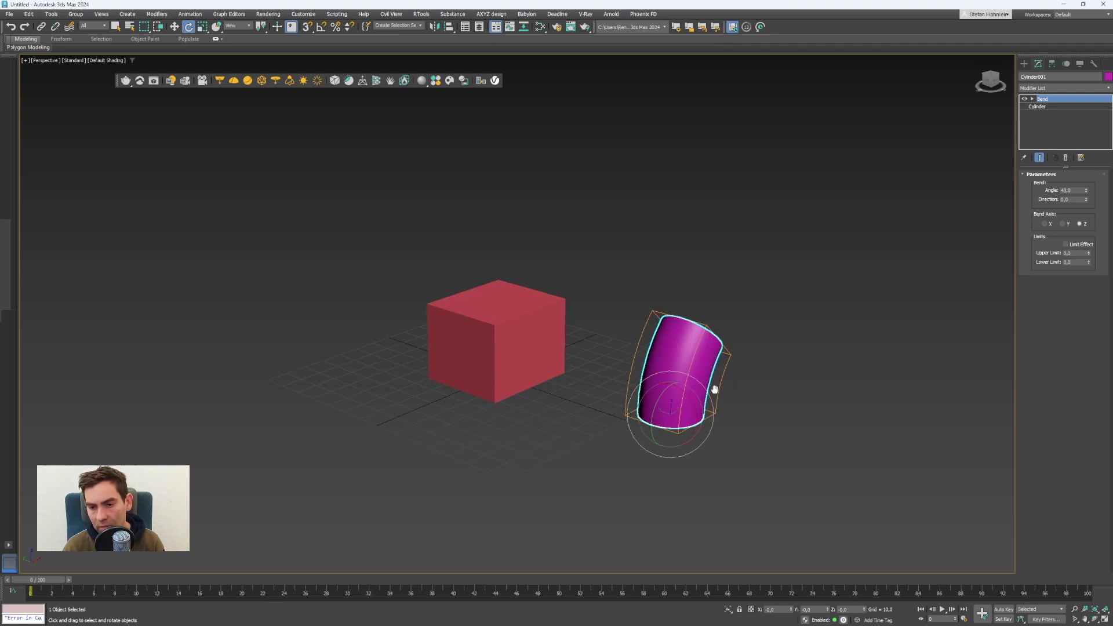
- Move the red box away from the grid centre to about Y 104
left_click(174, 26)
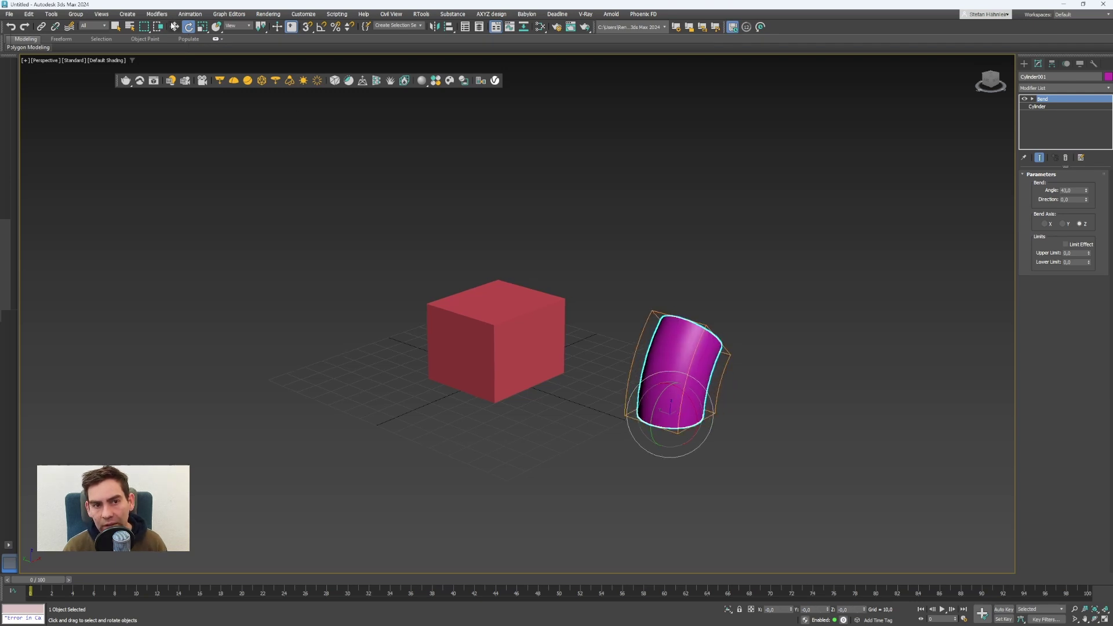
left_click(493, 371)
left_click_drag(493, 371, 319, 319)
- Place the bent cylinder at the world origin by resetting its X, Y and Z position to 0
left_click(689, 400)
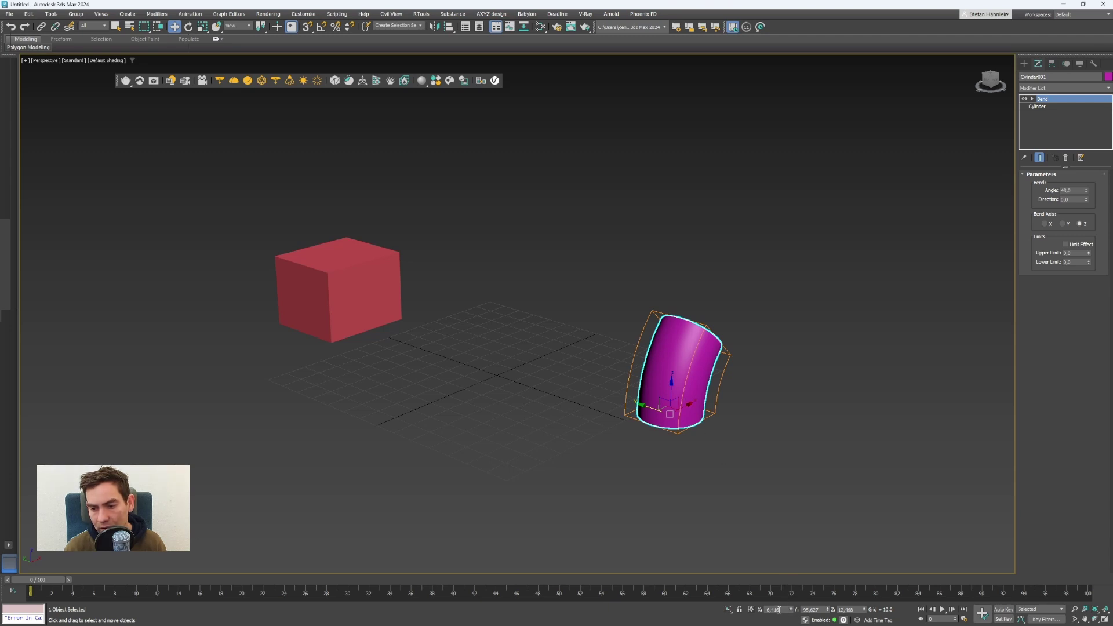
right_click(792, 611)
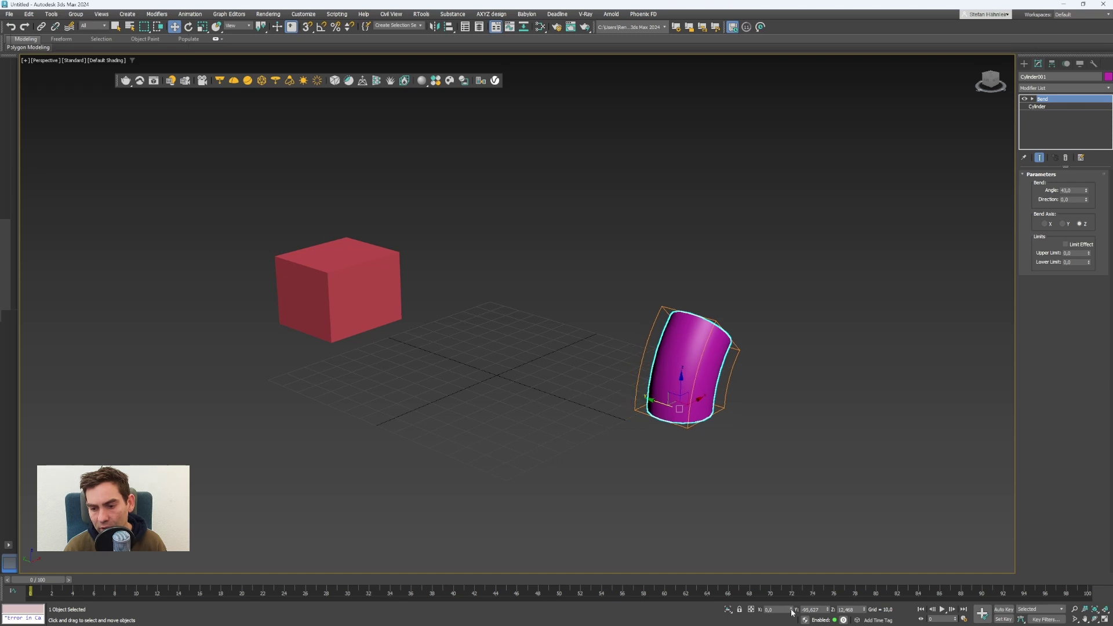
right_click(828, 612)
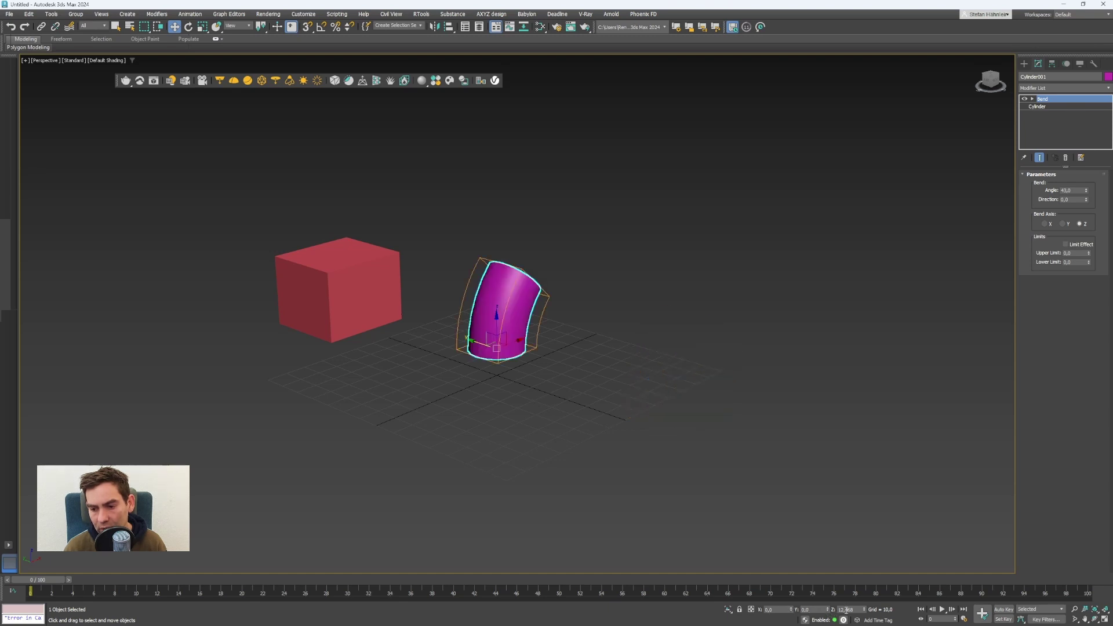
right_click(864, 611)
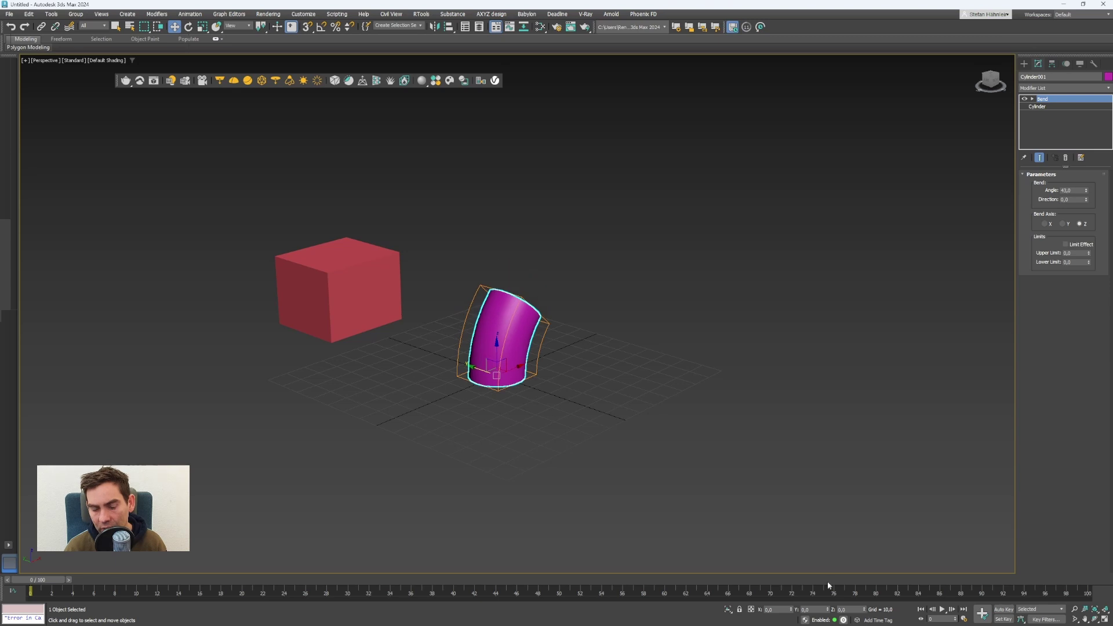
scroll(499, 348, "up", 5)
middle_click_drag(515, 403, 559, 464, "alt")
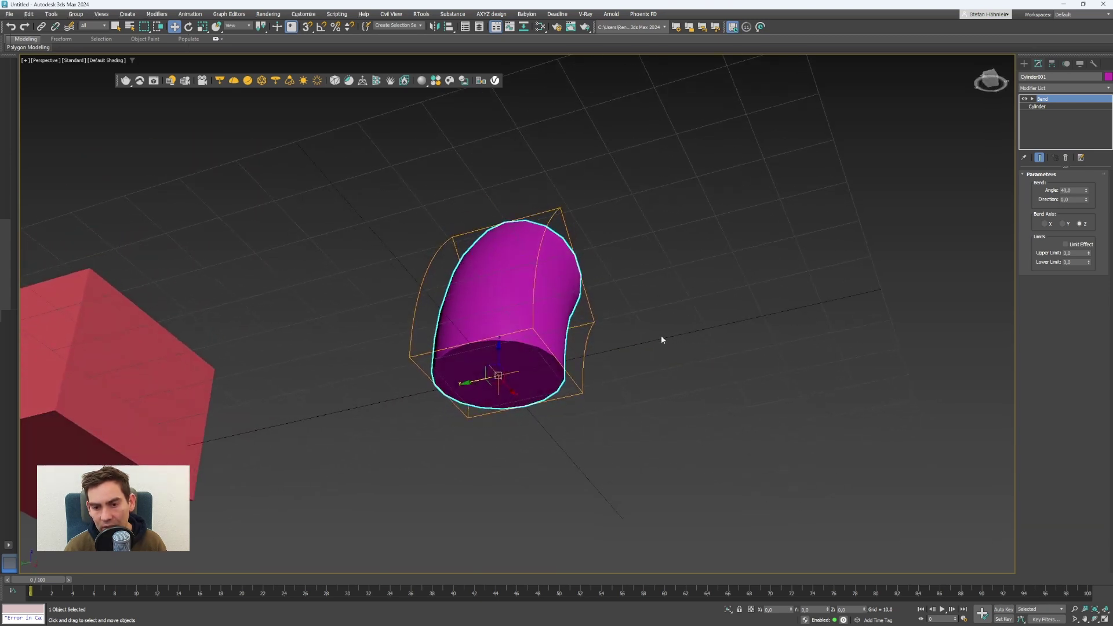
scroll(664, 335, "down", 3)
middle_click_drag(666, 330, 701, 355, "alt")
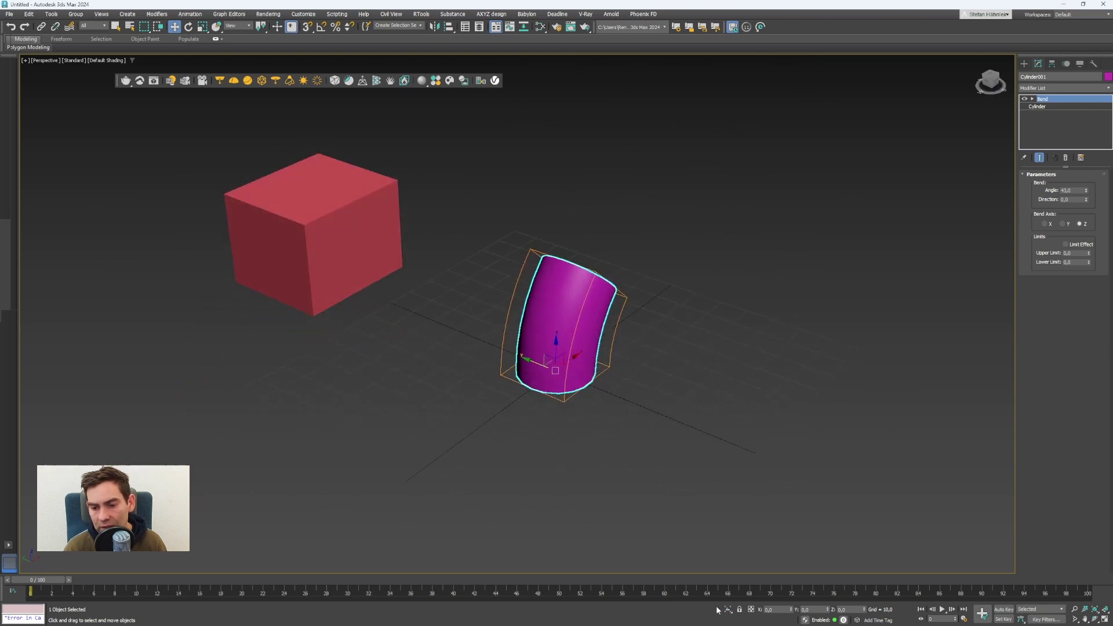
- Check the layer manager label in the Photoshop interface overview, return to 3ds Max and clear the selection
left_click(615, 616)
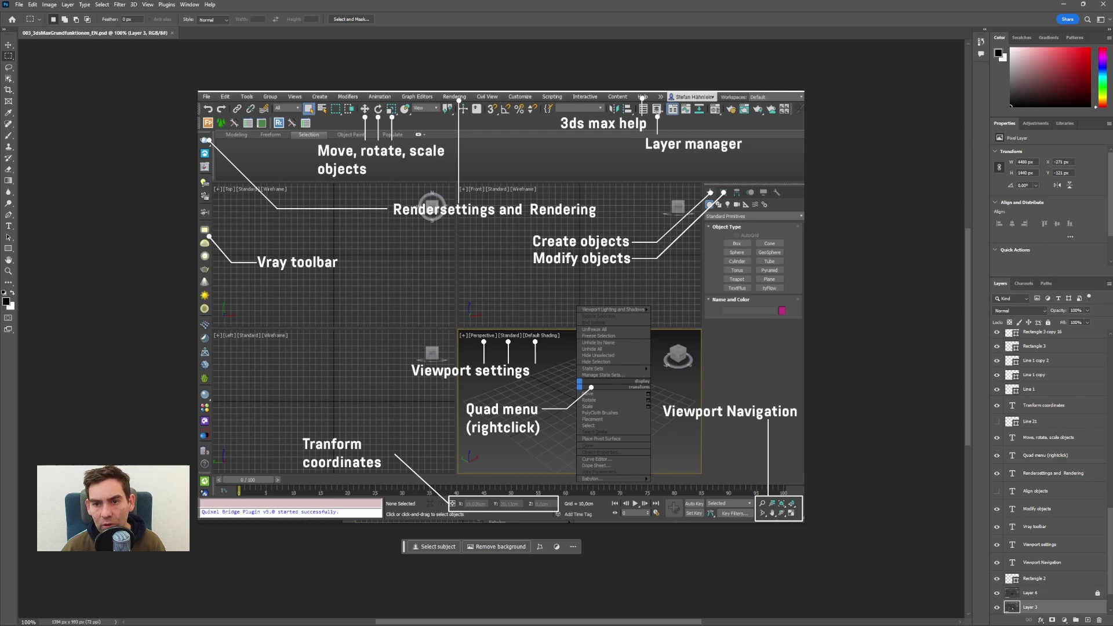
left_click(1064, 6)
left_click(604, 103)
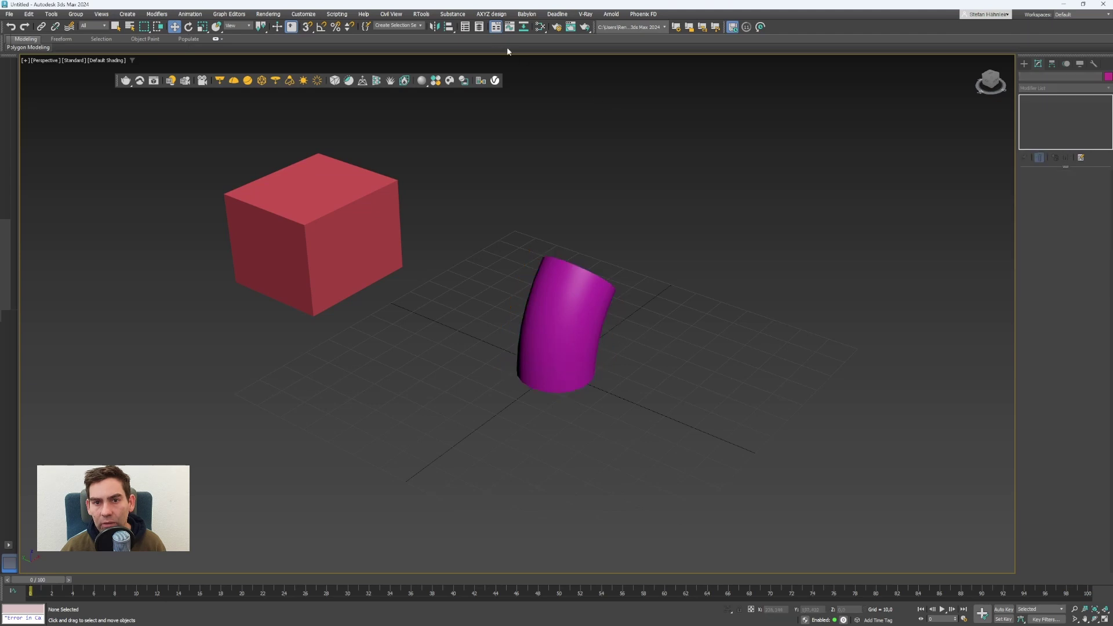
- Show the default layer's objects in the Layer Explorer and put Cylinder001 on a new layer
left_click(480, 28)
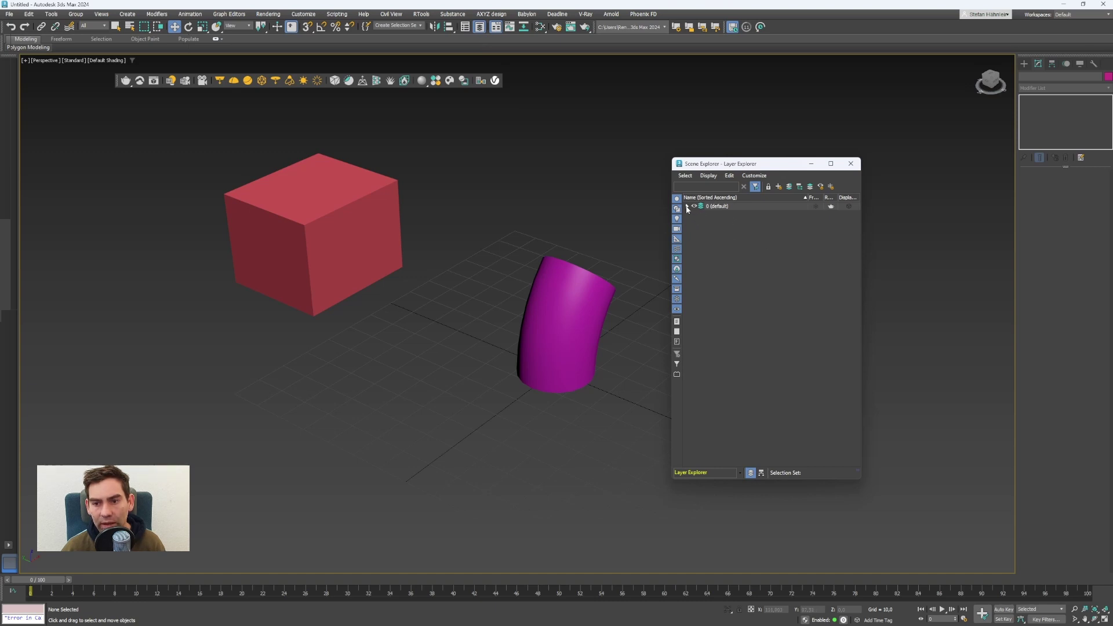
left_click(687, 207)
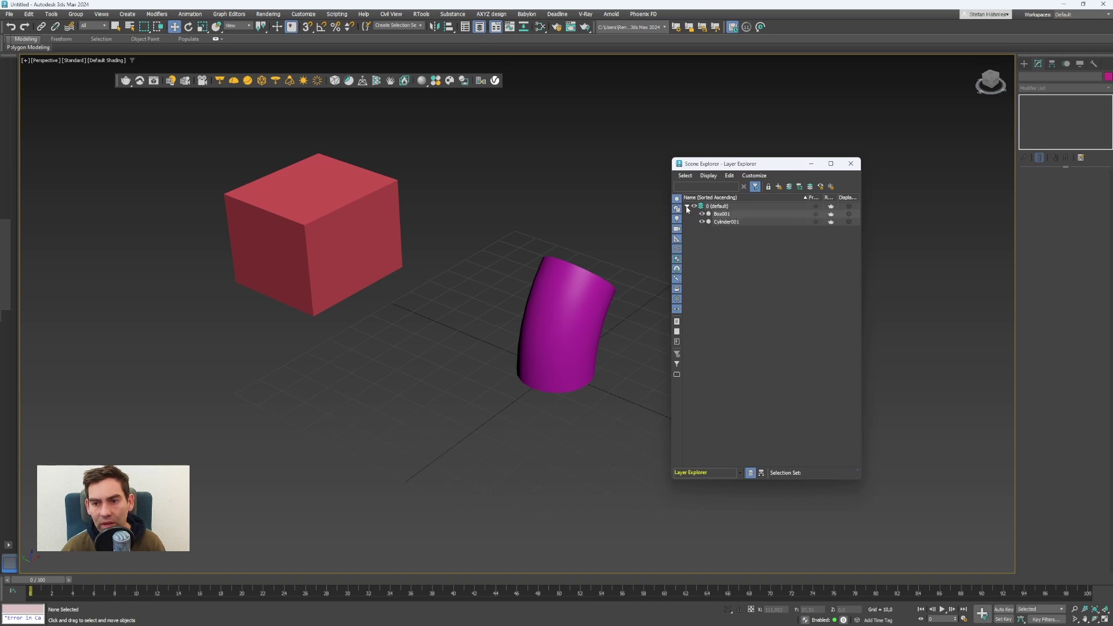
left_click(724, 222)
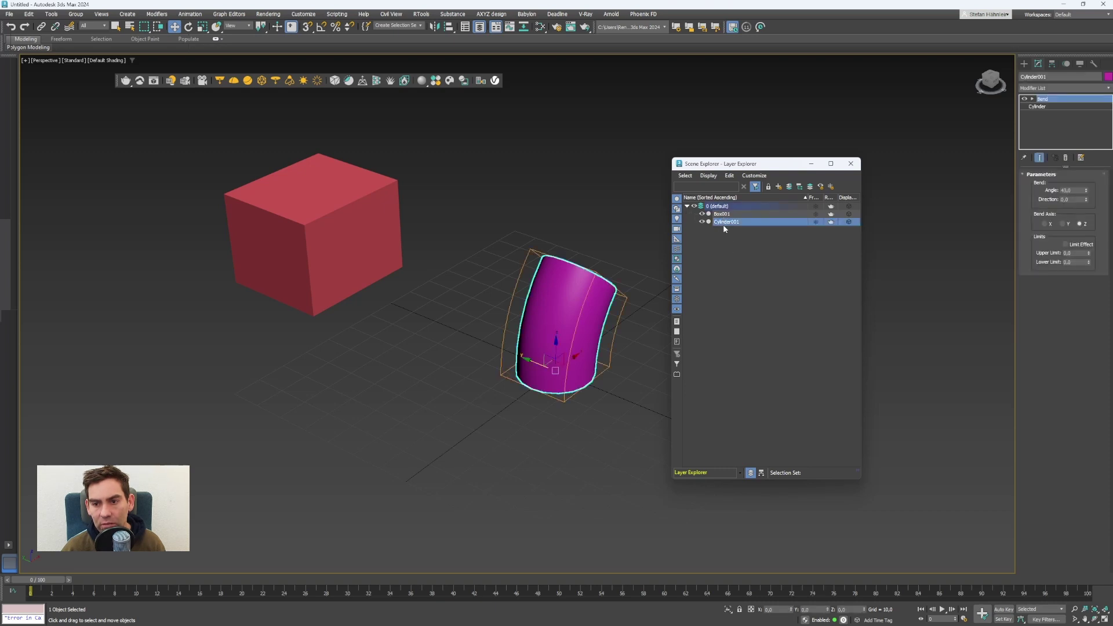
left_click(779, 186)
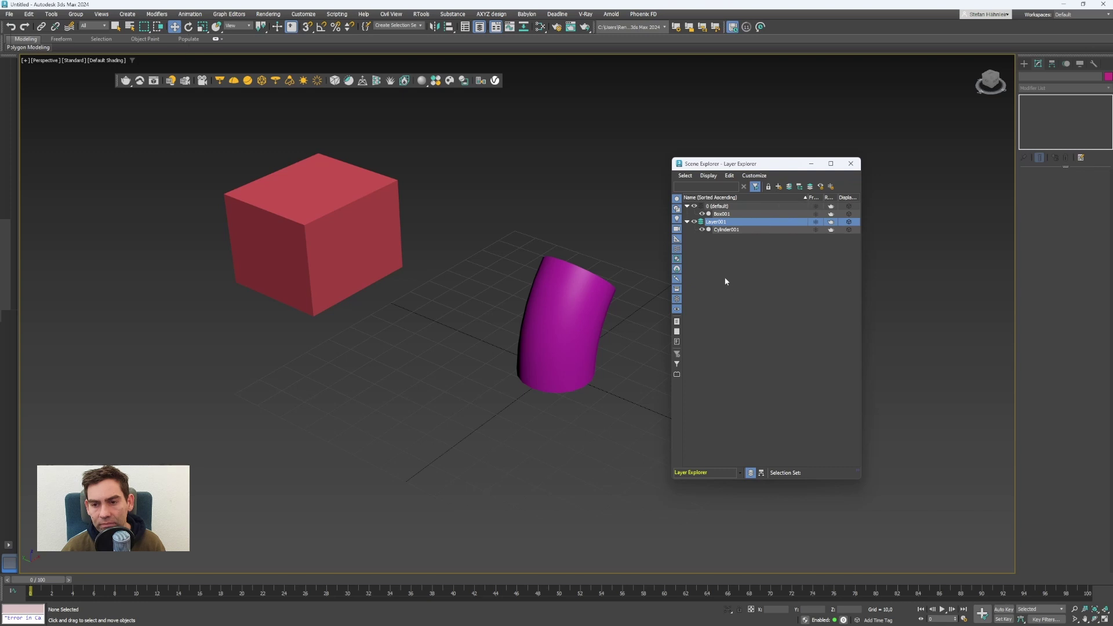
- Hide and unhide the cylinder's layer, and select Cylinder001 in the layer list
left_click(695, 222)
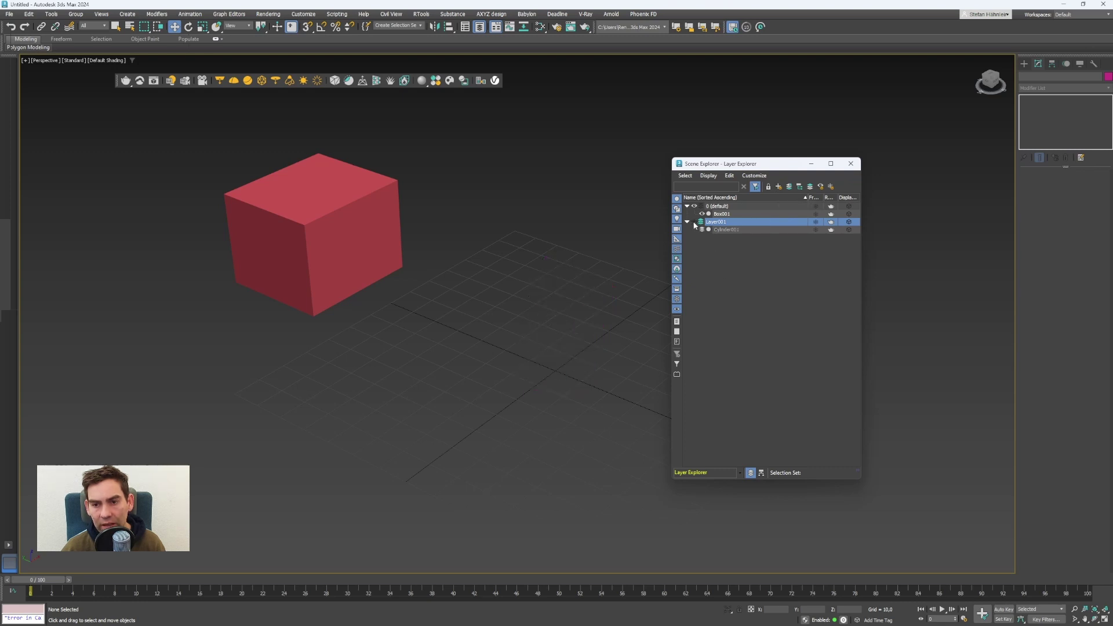
left_click(694, 222)
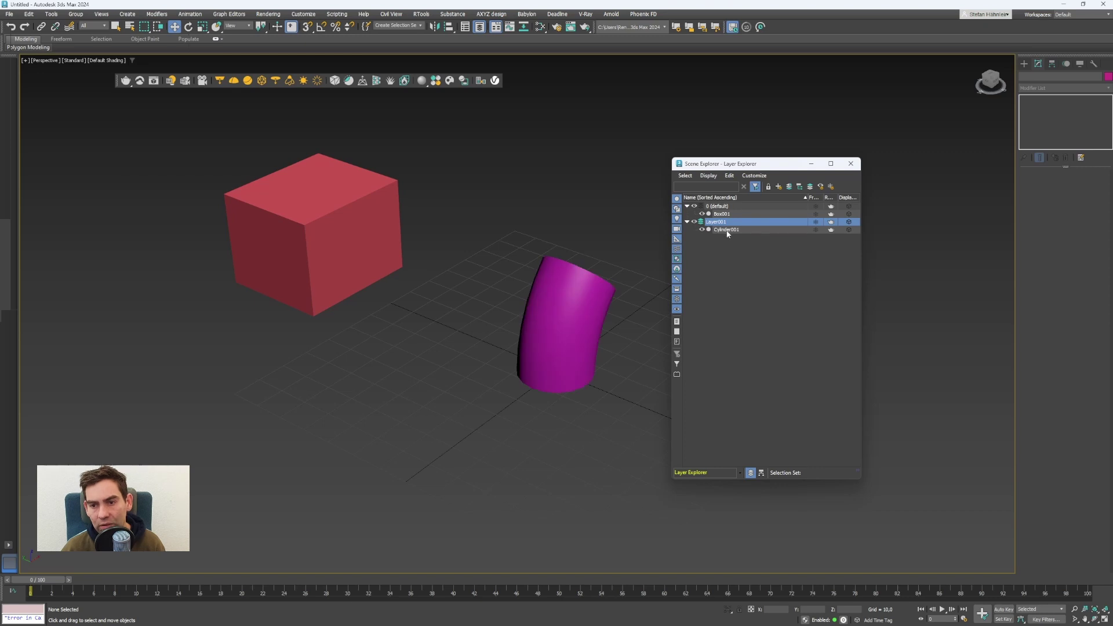
left_click(727, 230)
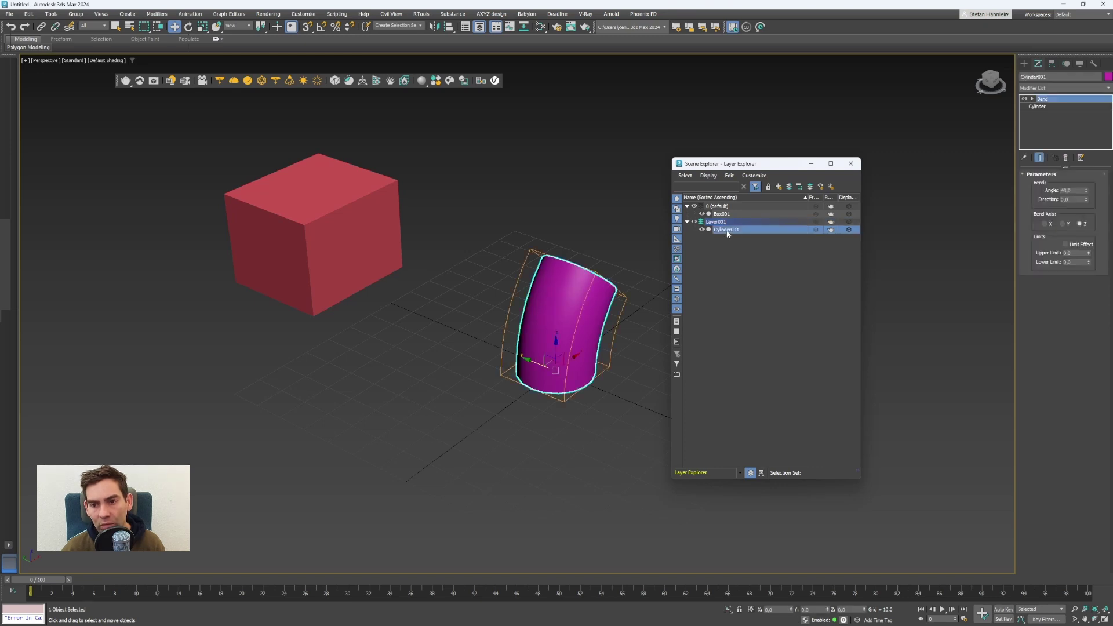
- Transfer Box001 to the cylinder's layer Layer001, and toggle that layer's visibility off and on
left_click(720, 215)
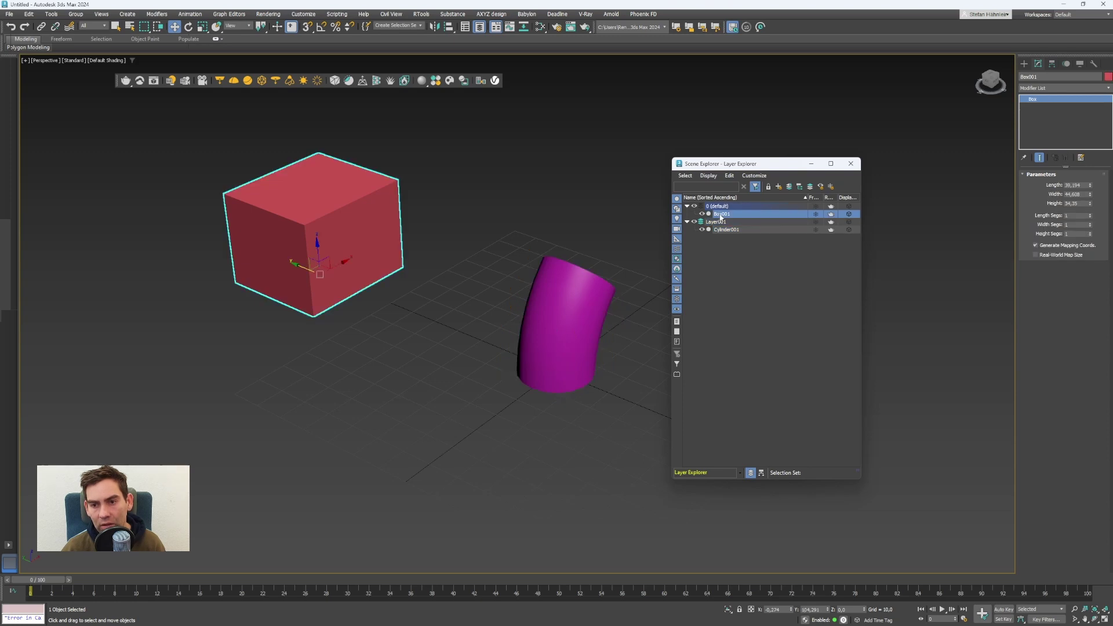
left_click_drag(720, 216, 719, 225)
left_click(695, 215)
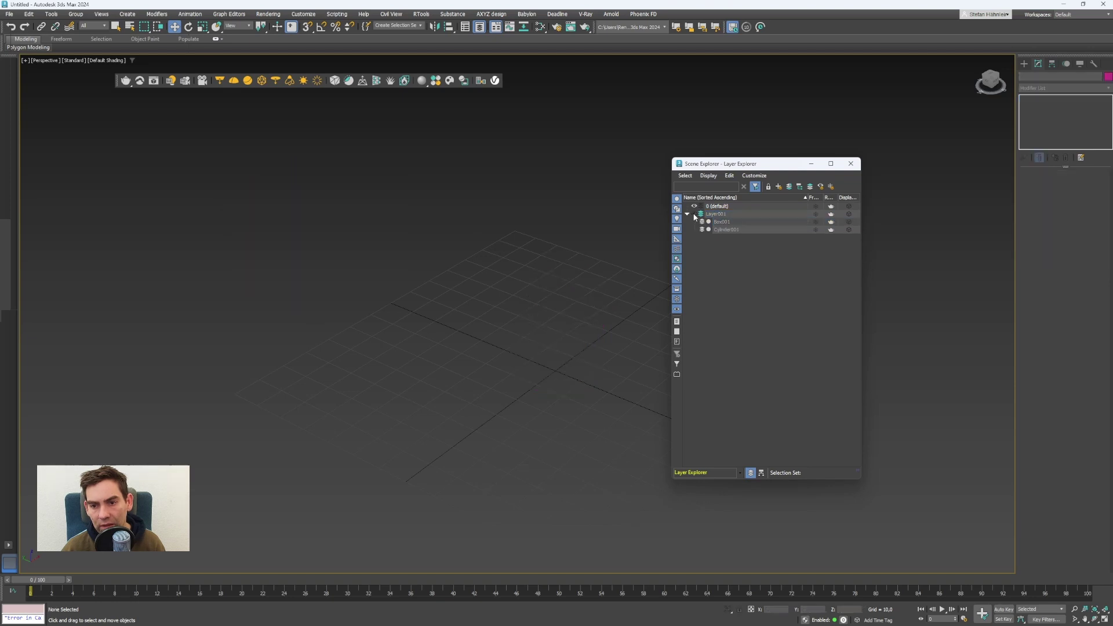
left_click(695, 214)
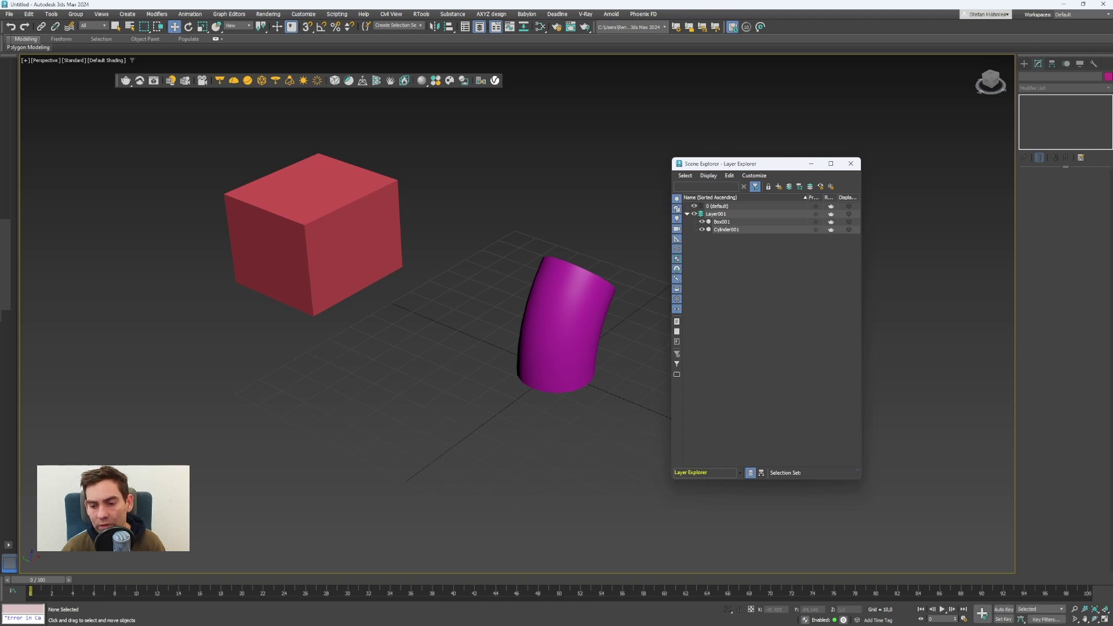
- Consult the viewport settings label in the Photoshop interface overview and return to the 3ds Max scene
left_click(615, 616)
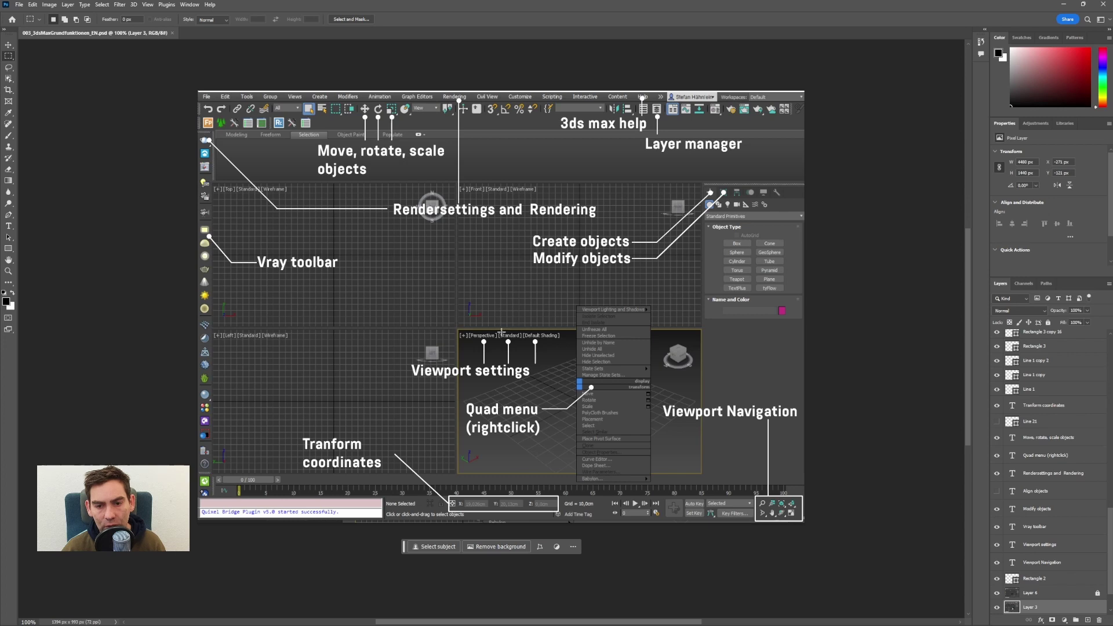
left_click(1063, 4)
left_click(377, 184)
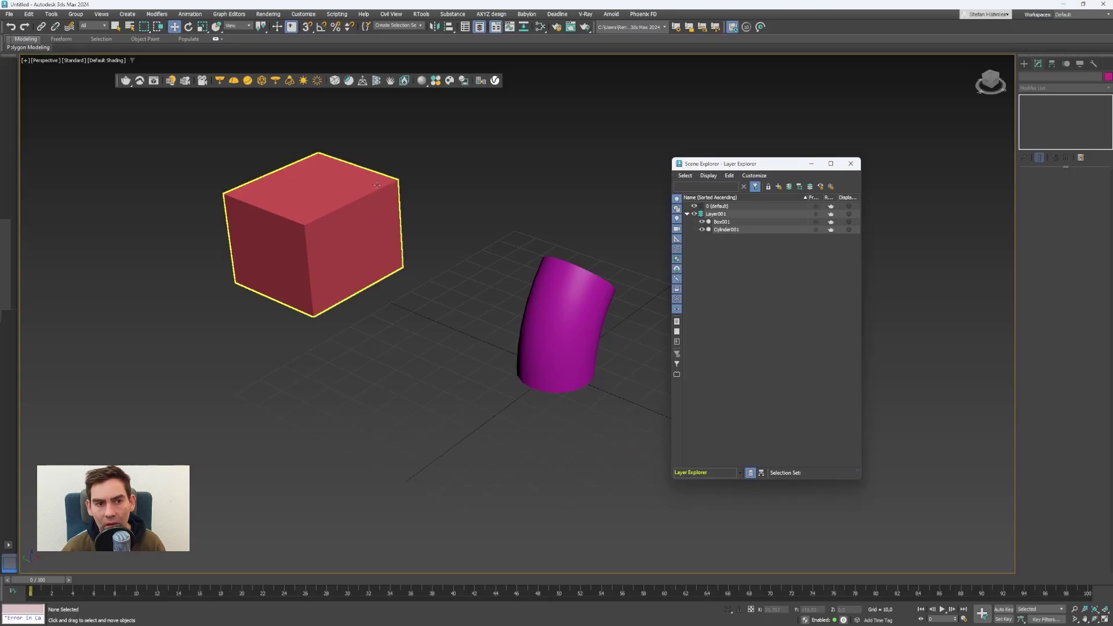
- Switch the maximized perspective viewport to the Front view
left_click(45, 60)
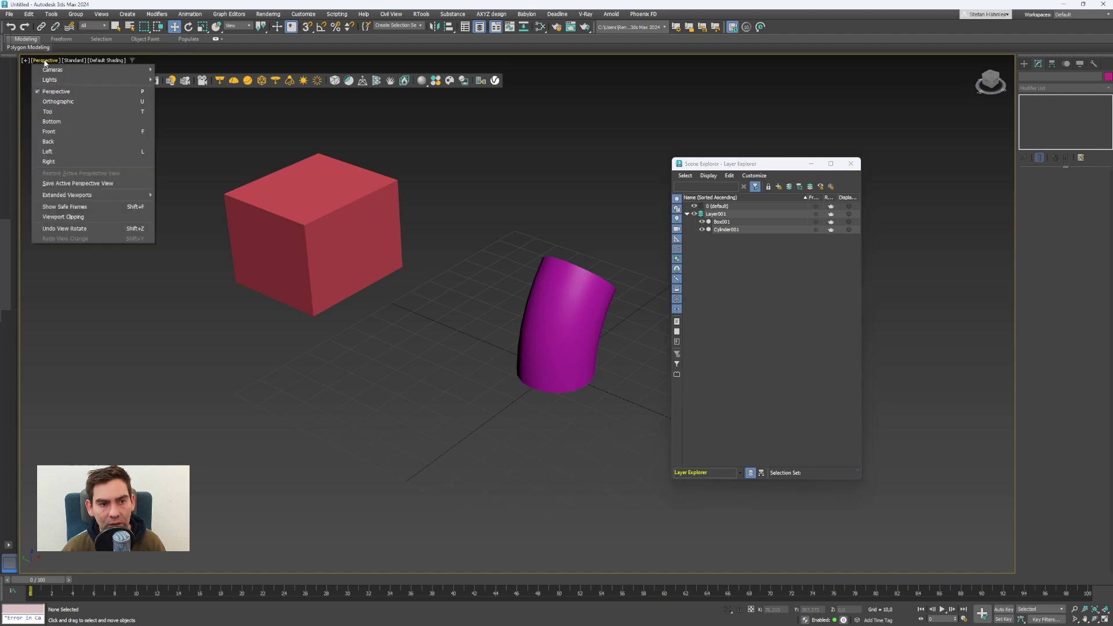
left_click(61, 134)
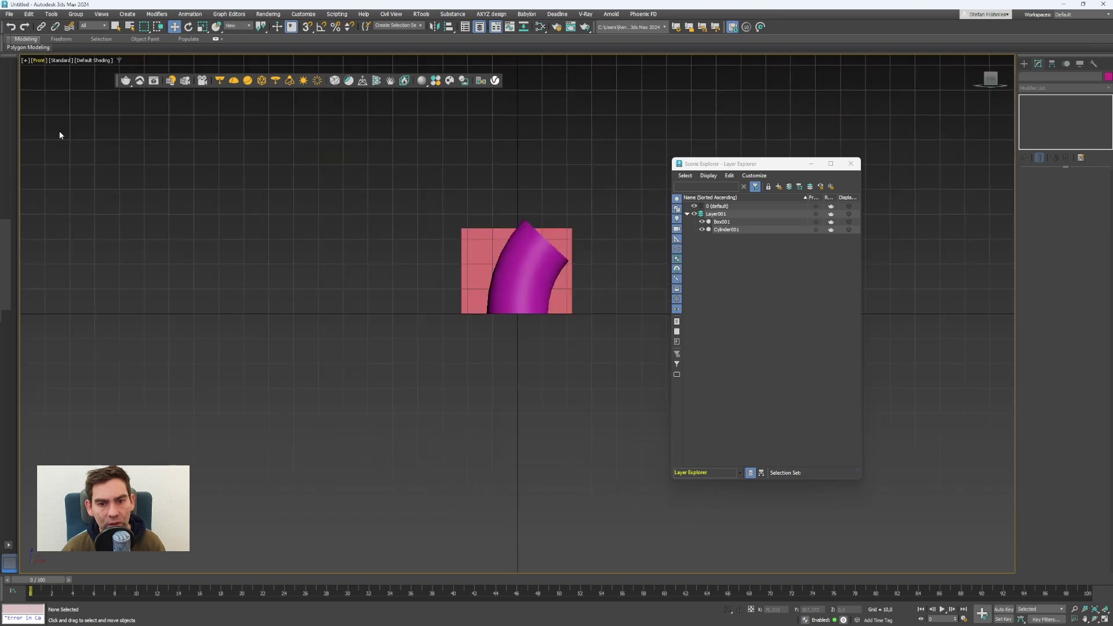
- Switch the viewport through the Back and Left views, and return it to an orbited Perspective view of both objects
left_click(34, 61)
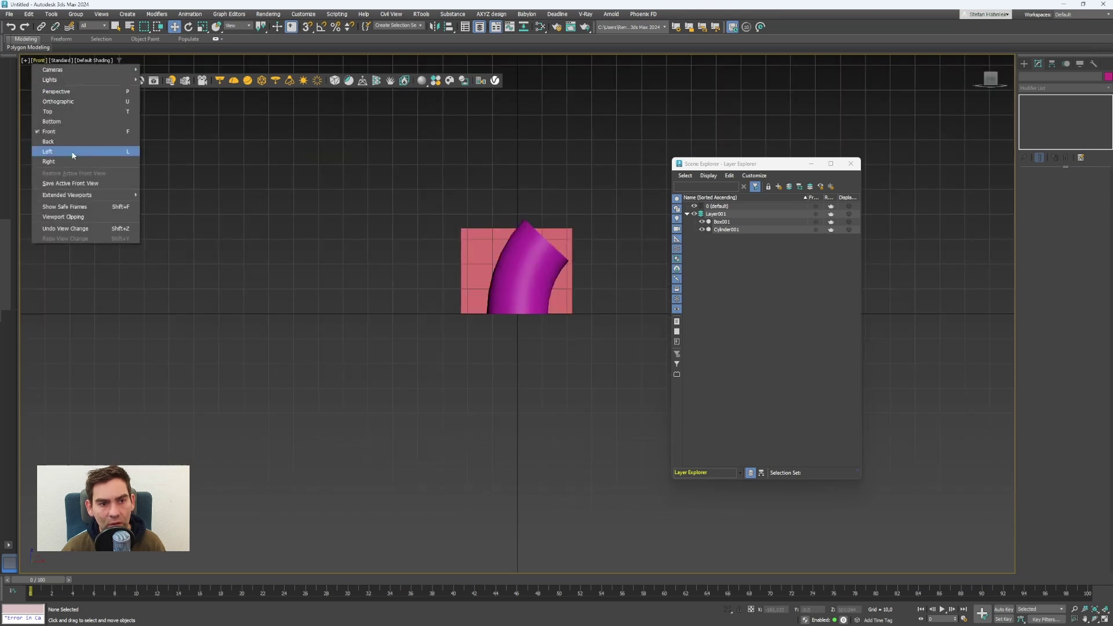
left_click(72, 145)
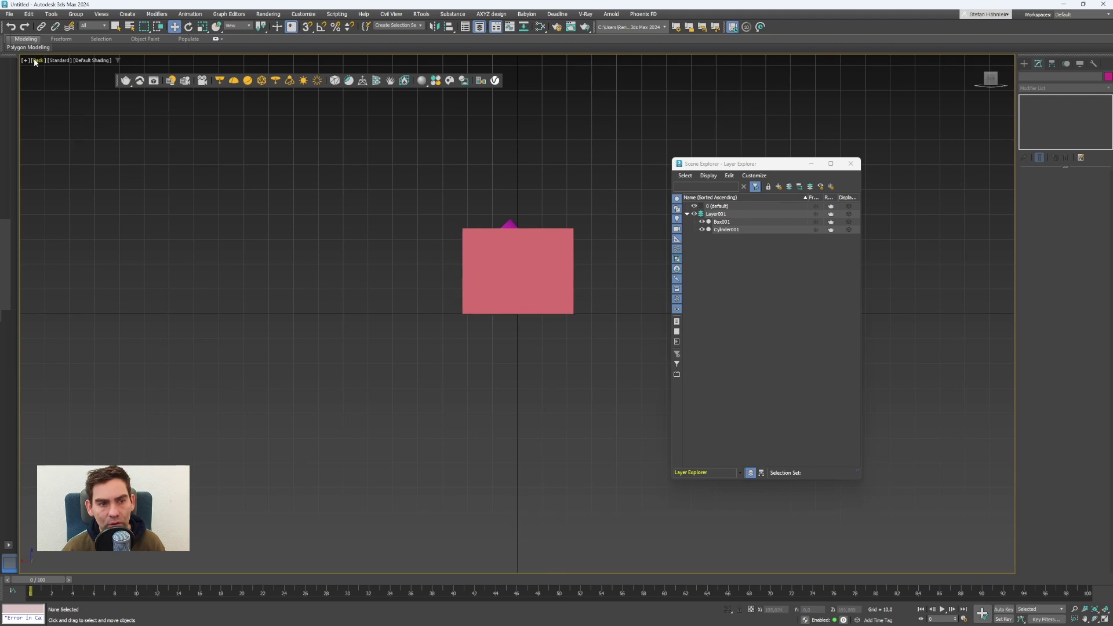
left_click(34, 61)
left_click(60, 151)
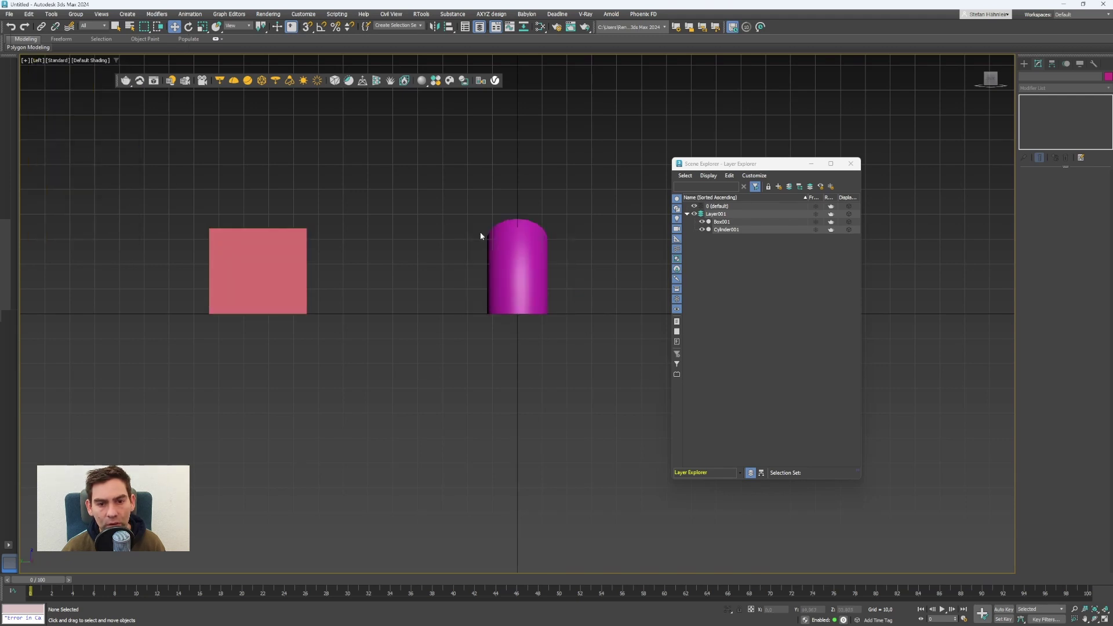
left_click(37, 61)
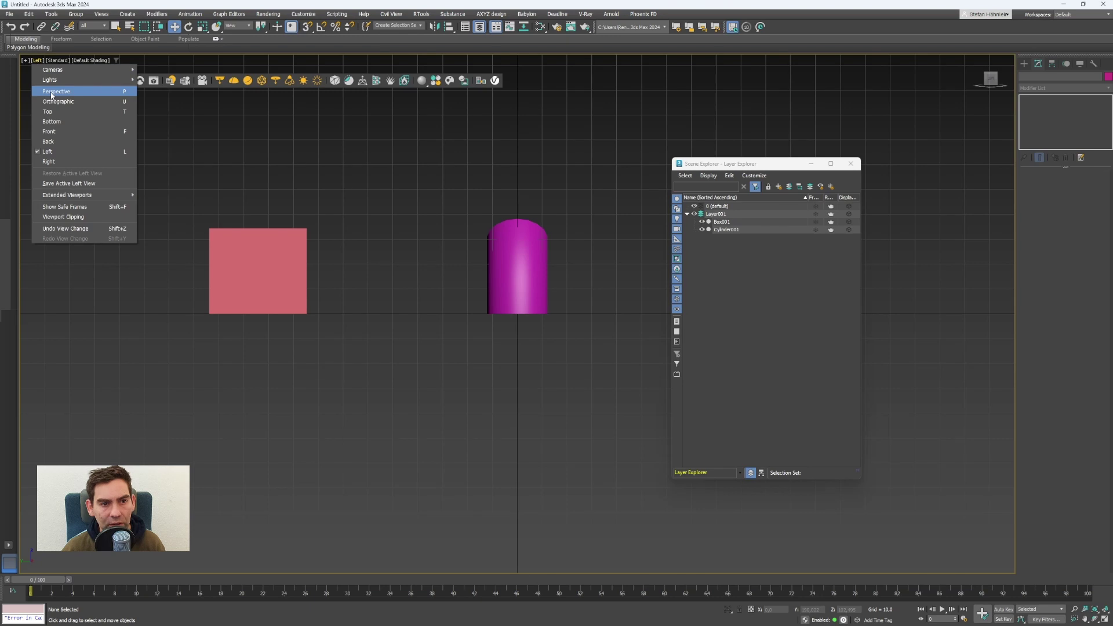
left_click(56, 92)
middle_click_drag(511, 290, 489, 315, "alt")
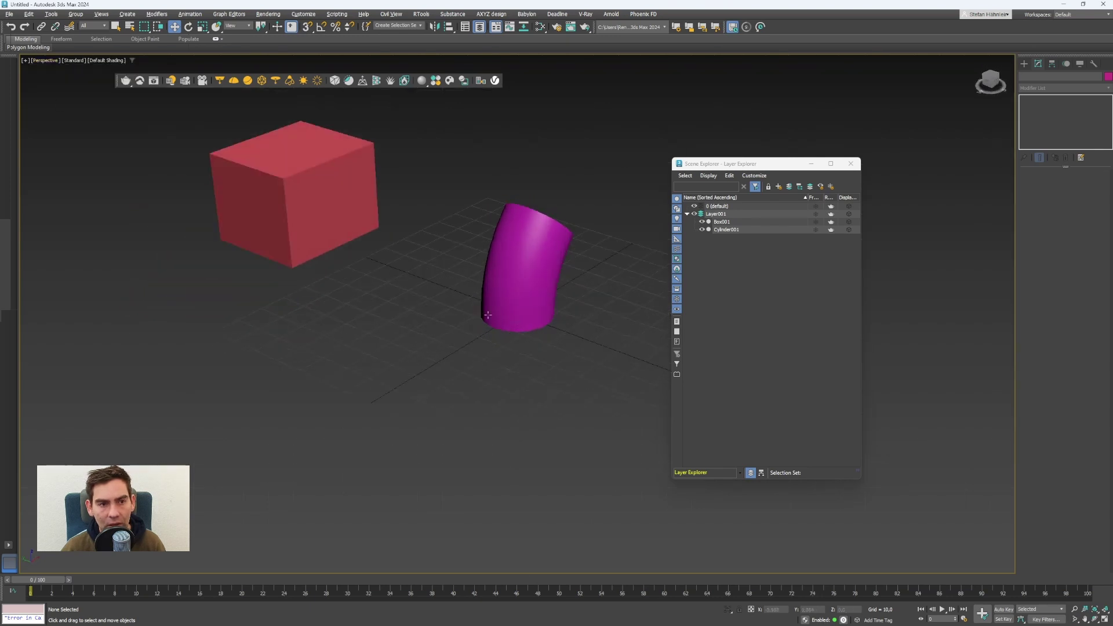
- Move the box across the ground plane so it stands right beside the bent cylinder
left_click(73, 61)
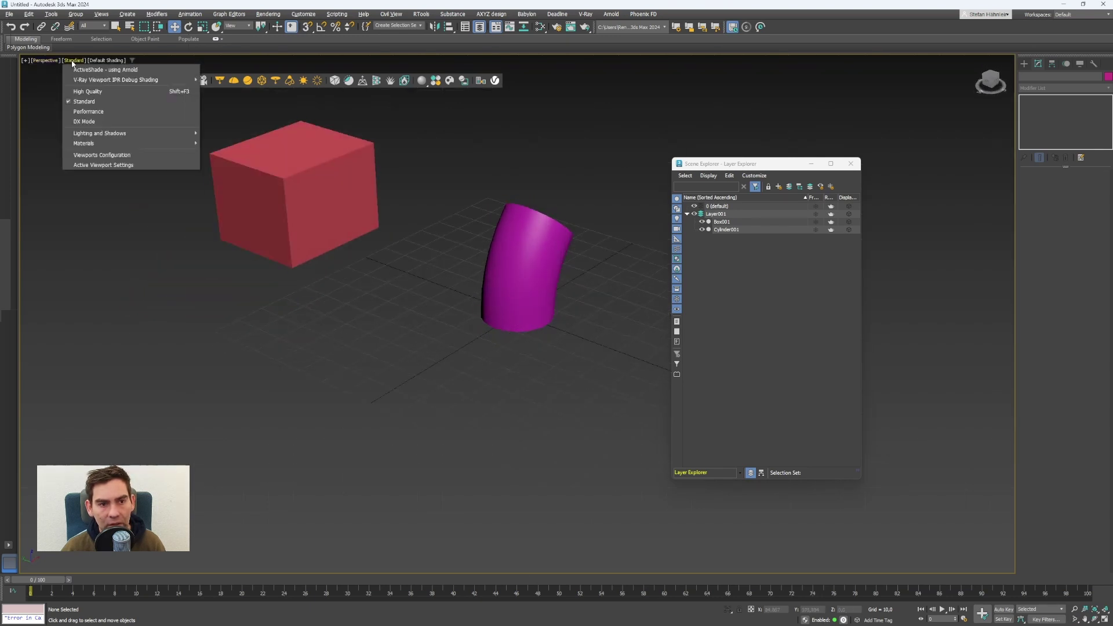
left_click(344, 204)
left_click_drag(279, 231, 445, 287)
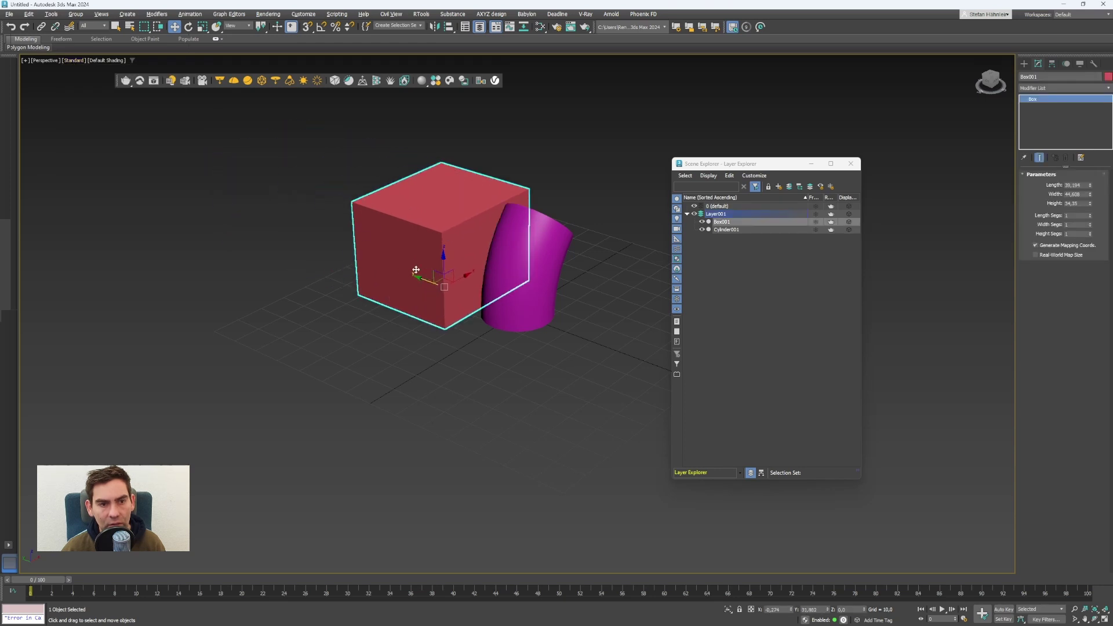
- Set the viewport quality to High Quality and move the bent cylinder along Y to about -6.7
left_click(74, 61)
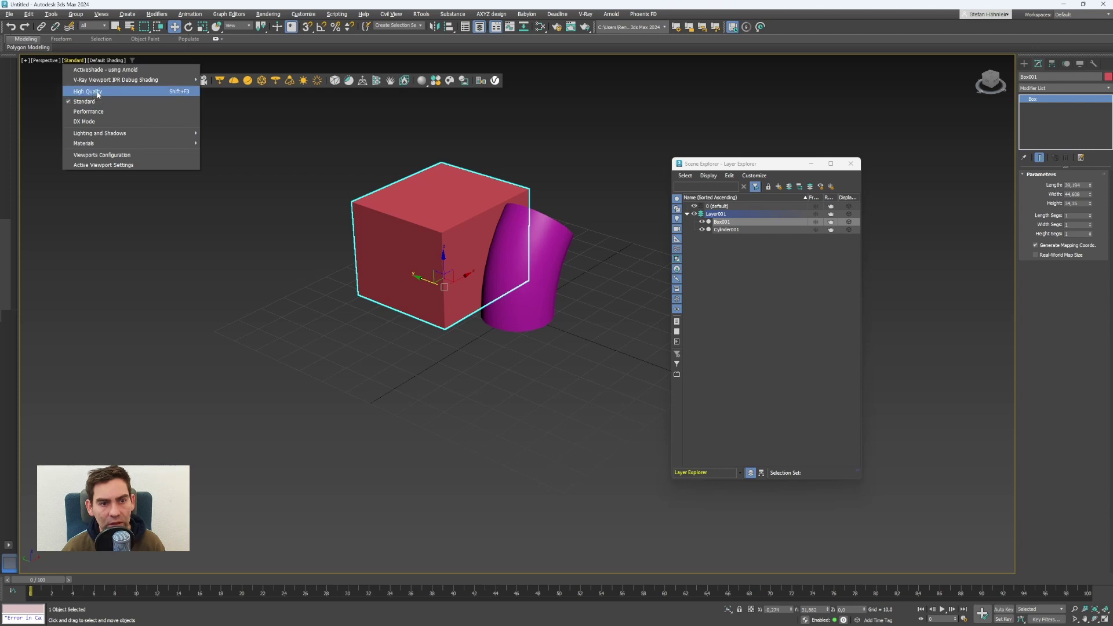
left_click(97, 92)
left_click(546, 339)
left_click(528, 313)
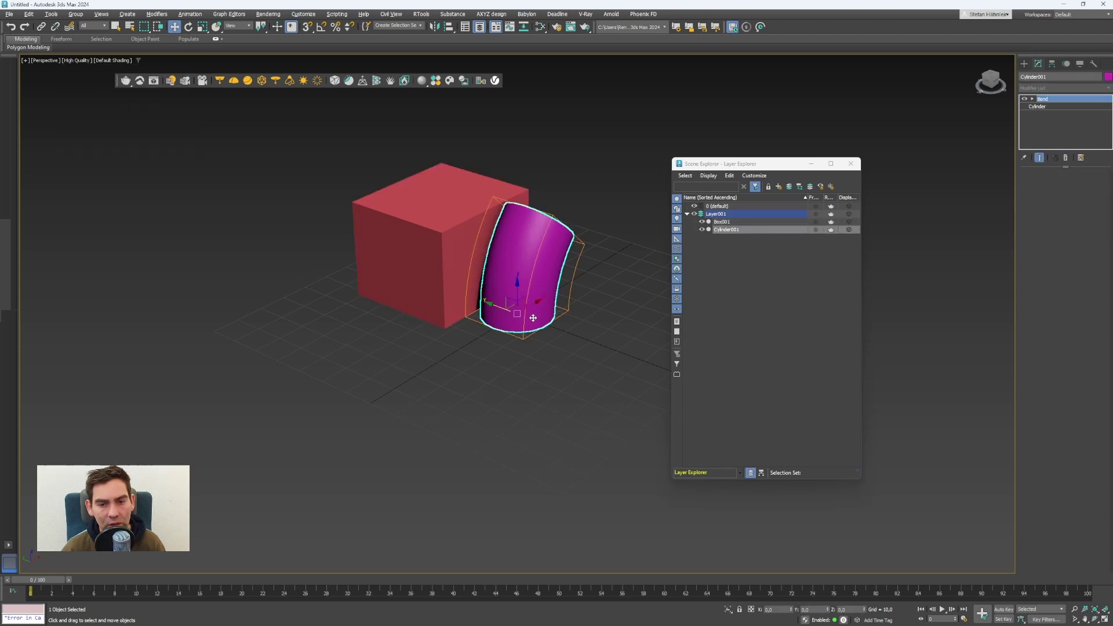
middle_click_drag(557, 336, 435, 400, "alt")
left_click_drag(467, 410, 503, 422)
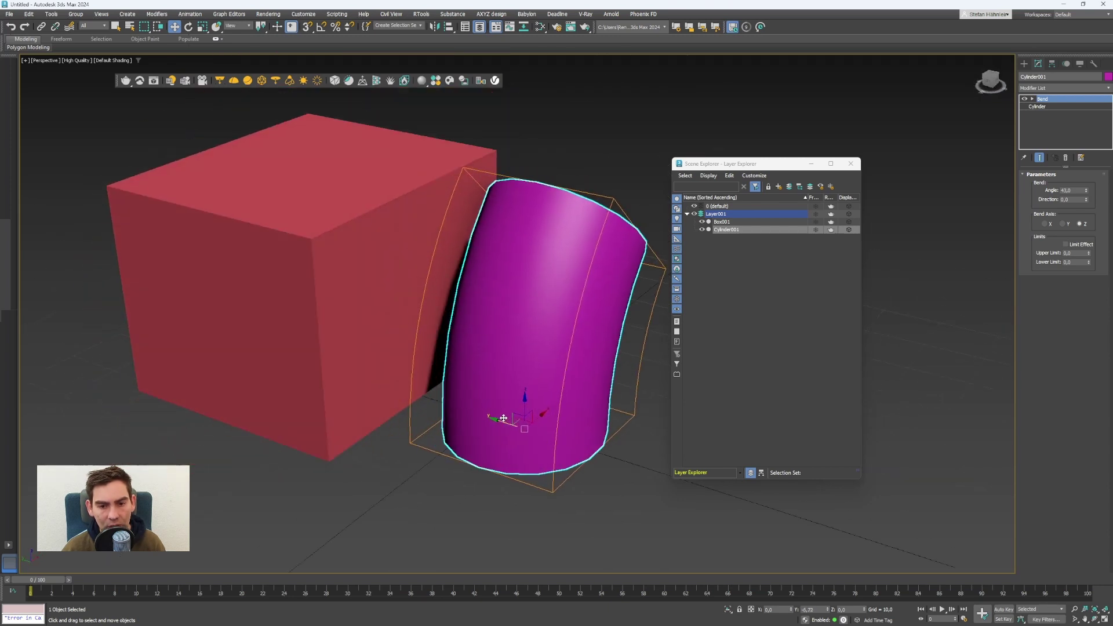
left_click(390, 513)
middle_click_drag(390, 513, 371, 499, "alt")
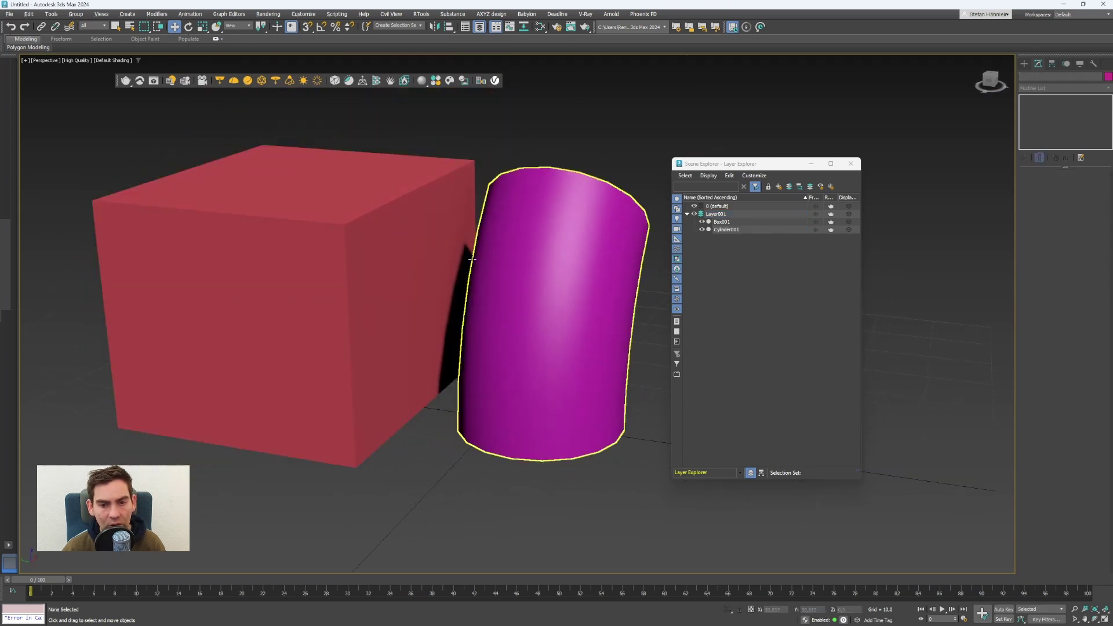
- Switch the viewport quality to Performance, and set it to Standard
left_click(71, 60)
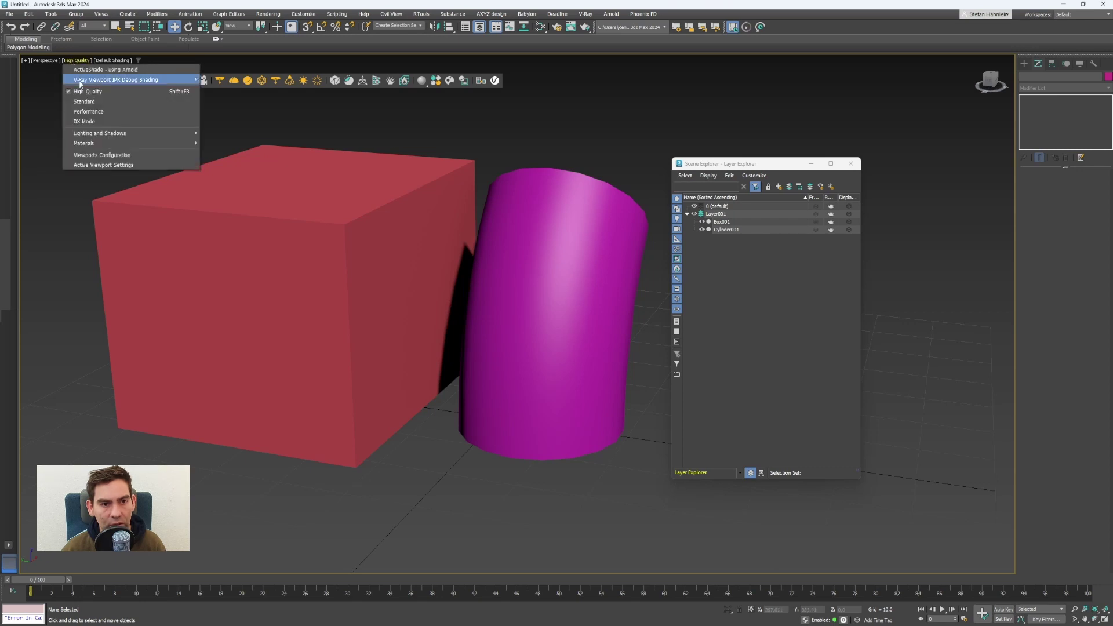
left_click(93, 113)
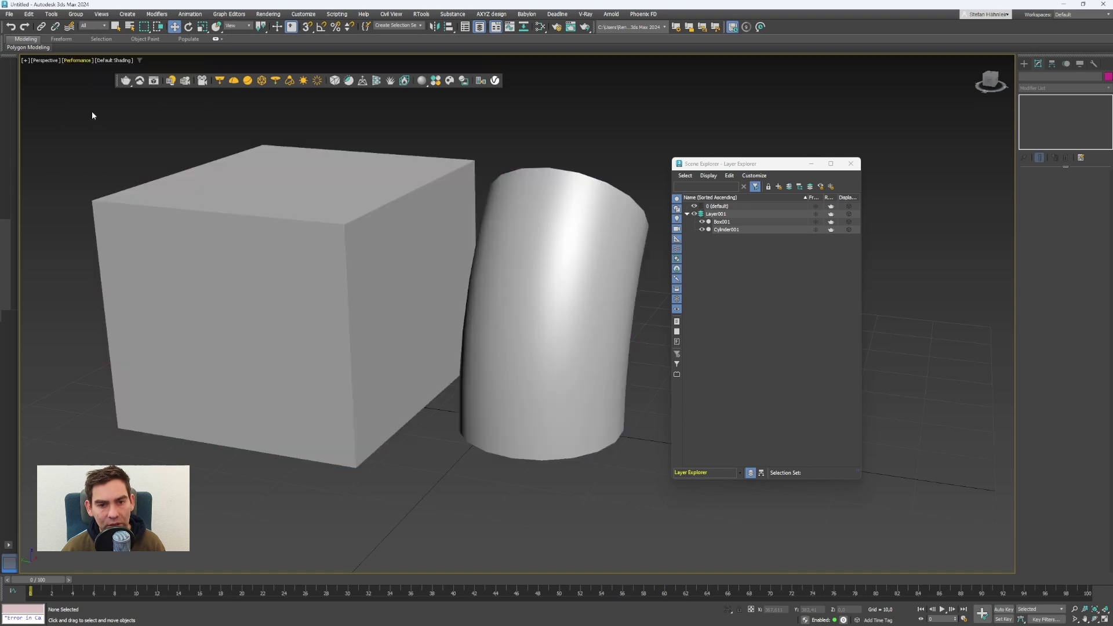
left_click(77, 60)
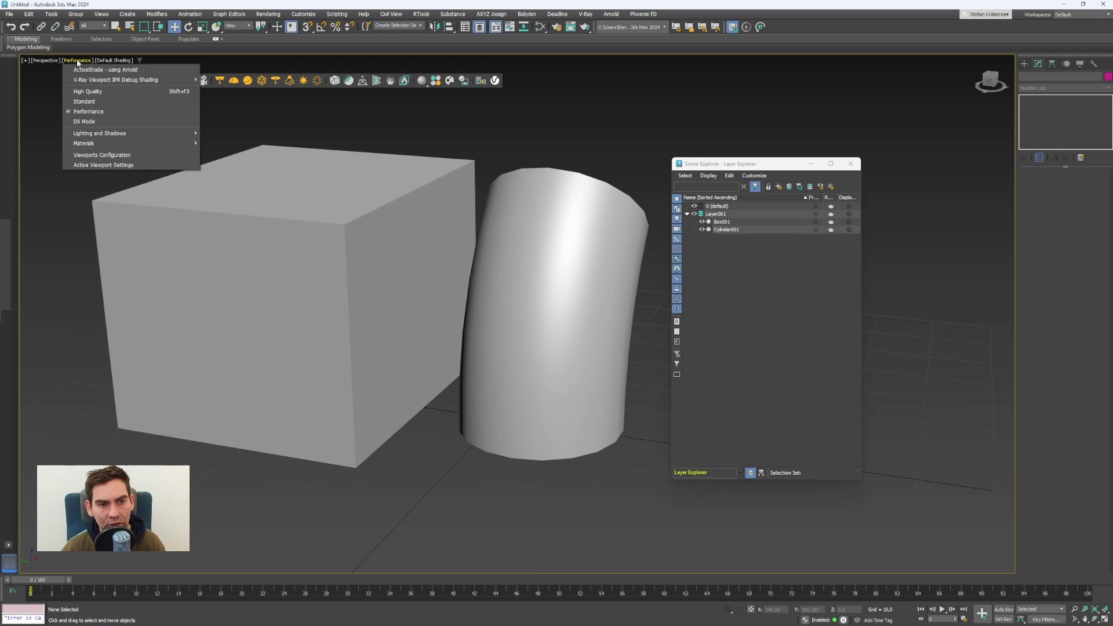
left_click(86, 101)
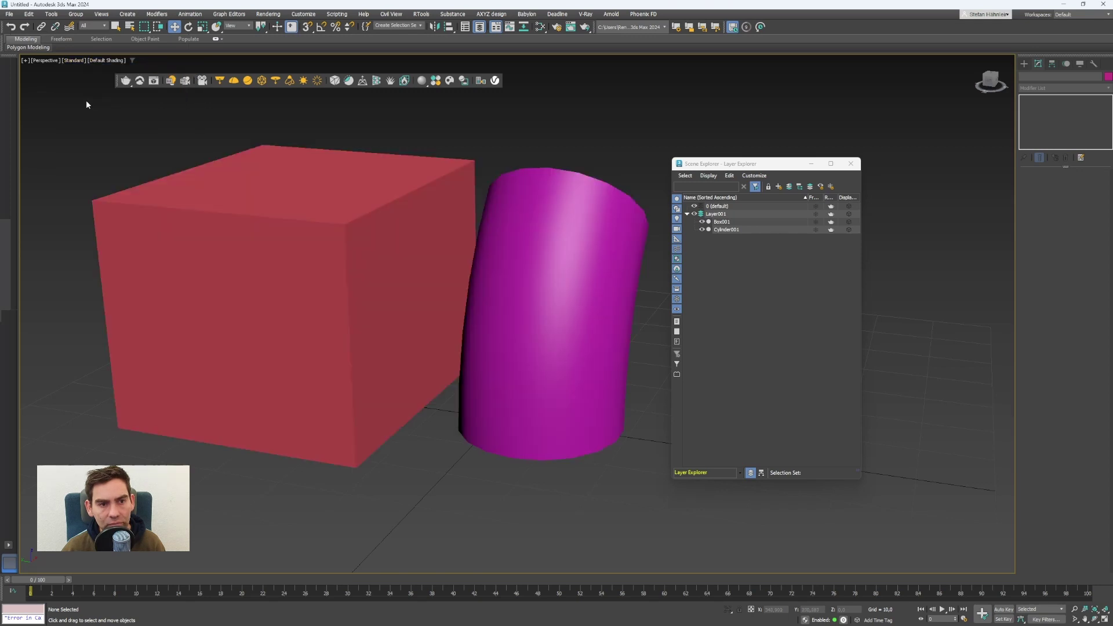
- Enable Edged Faces in the viewport shading and select the cylinder to highlight its mesh edges
left_click(97, 61)
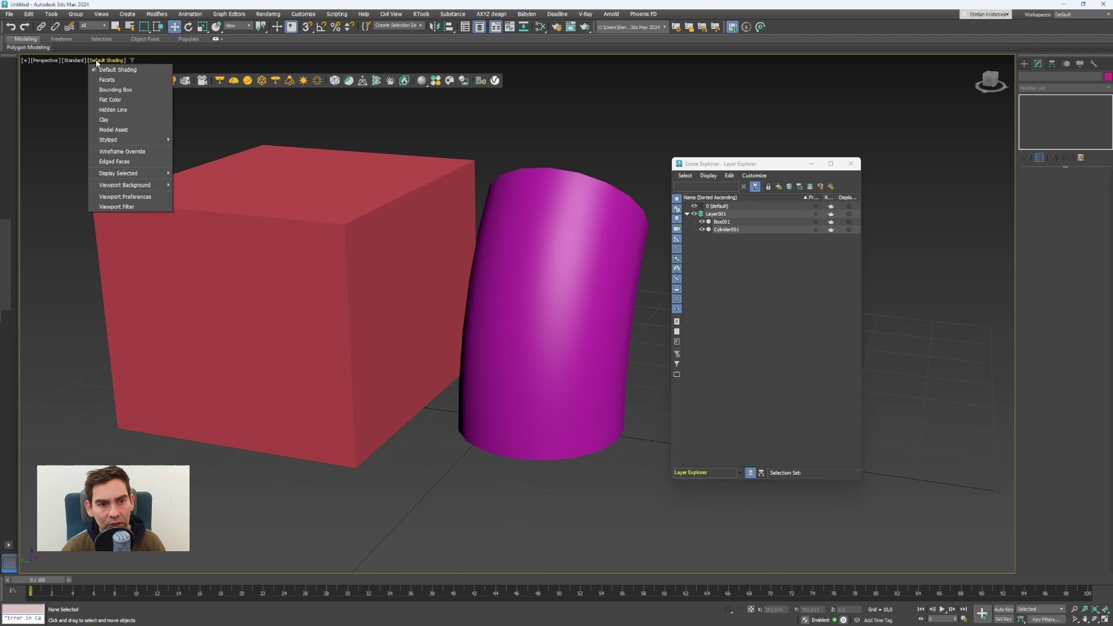
left_click(119, 162)
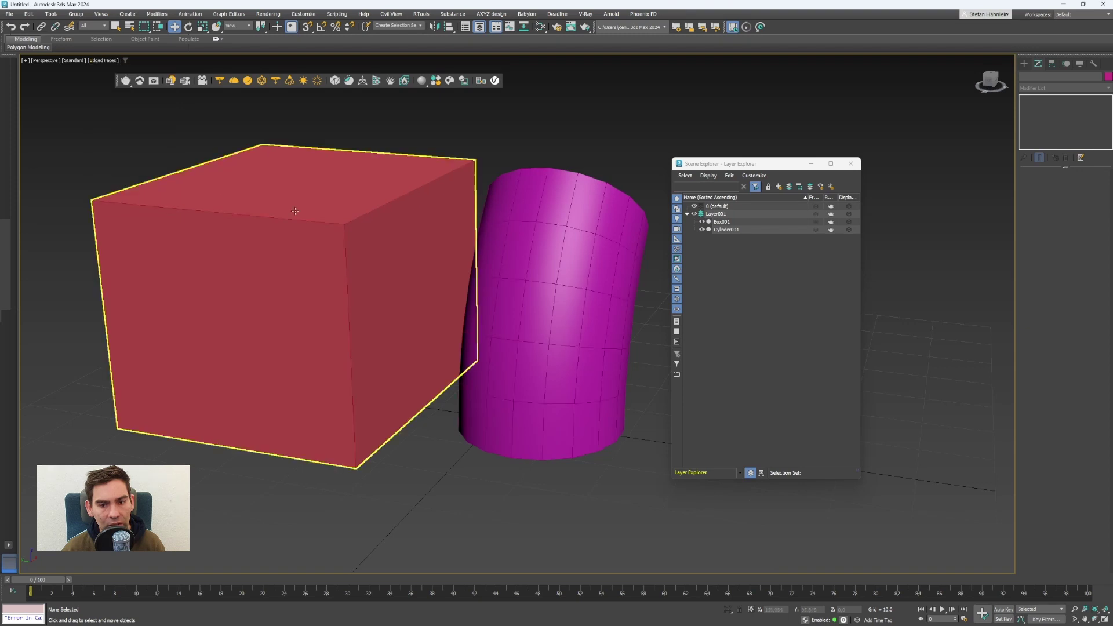
left_click(573, 263)
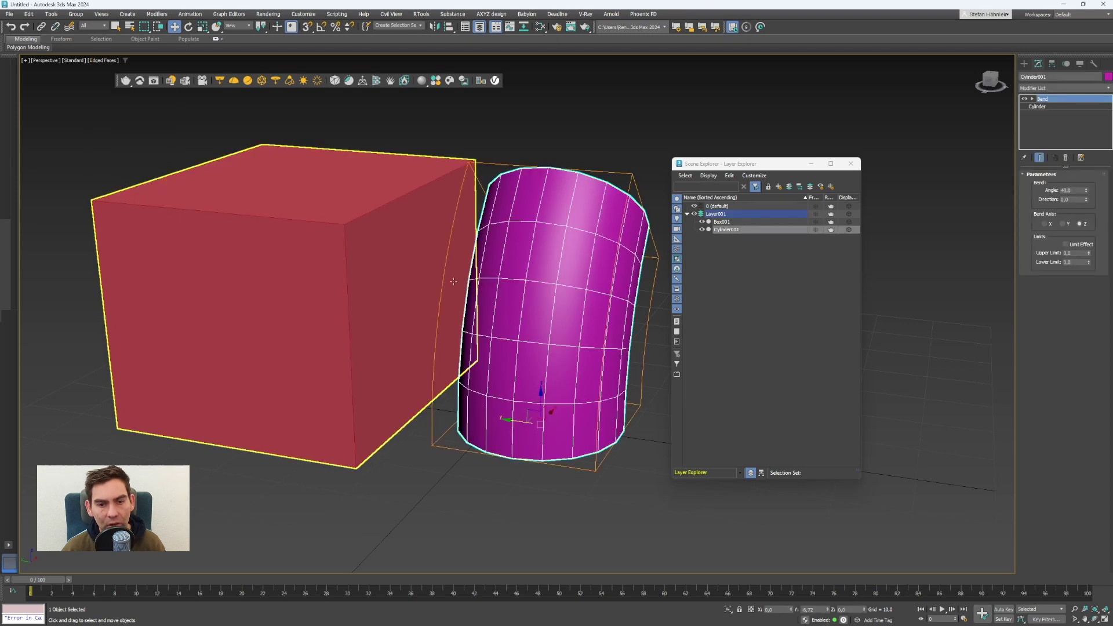
left_click(283, 288)
key("ctrl+z")
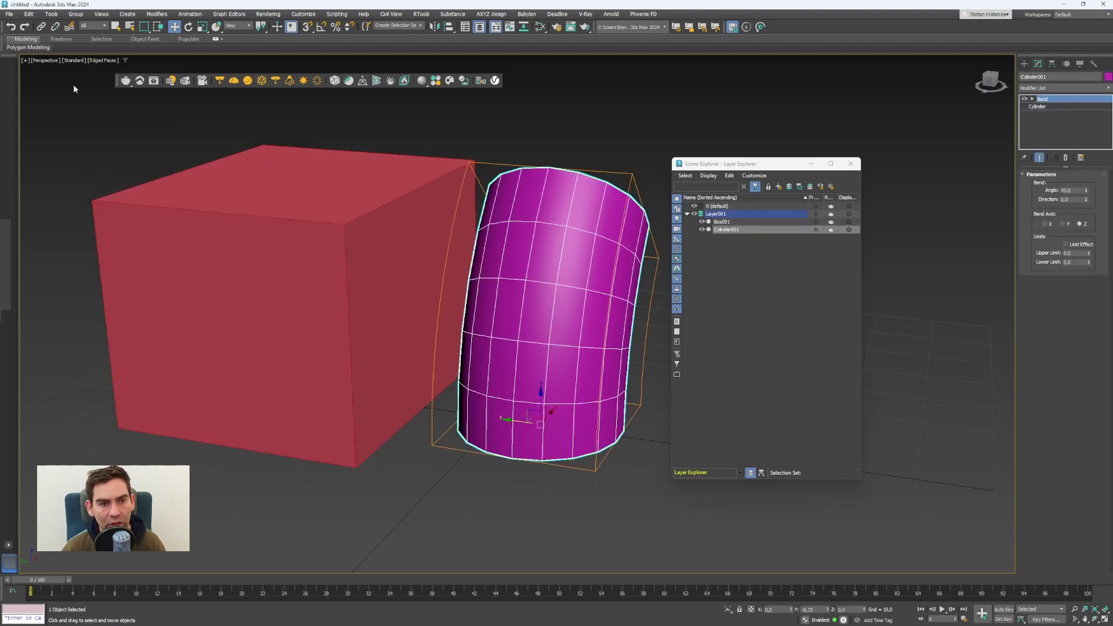
- Display the scene with Wireframe Override, and return the viewport to Default Shading with Edged Faces
left_click(103, 60)
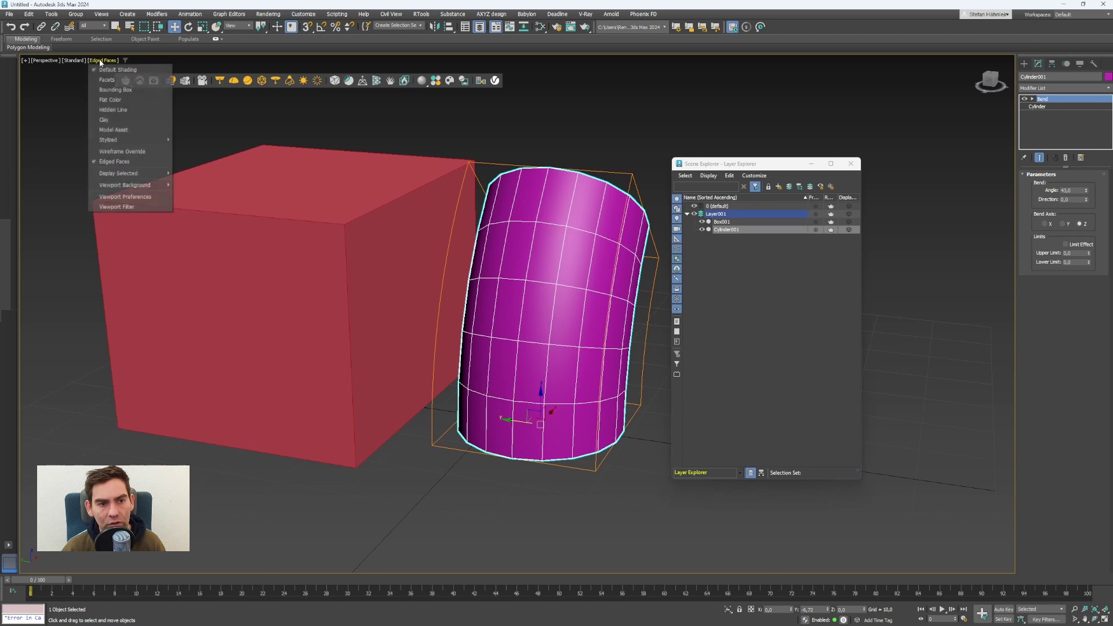
left_click(125, 152)
left_click(105, 133)
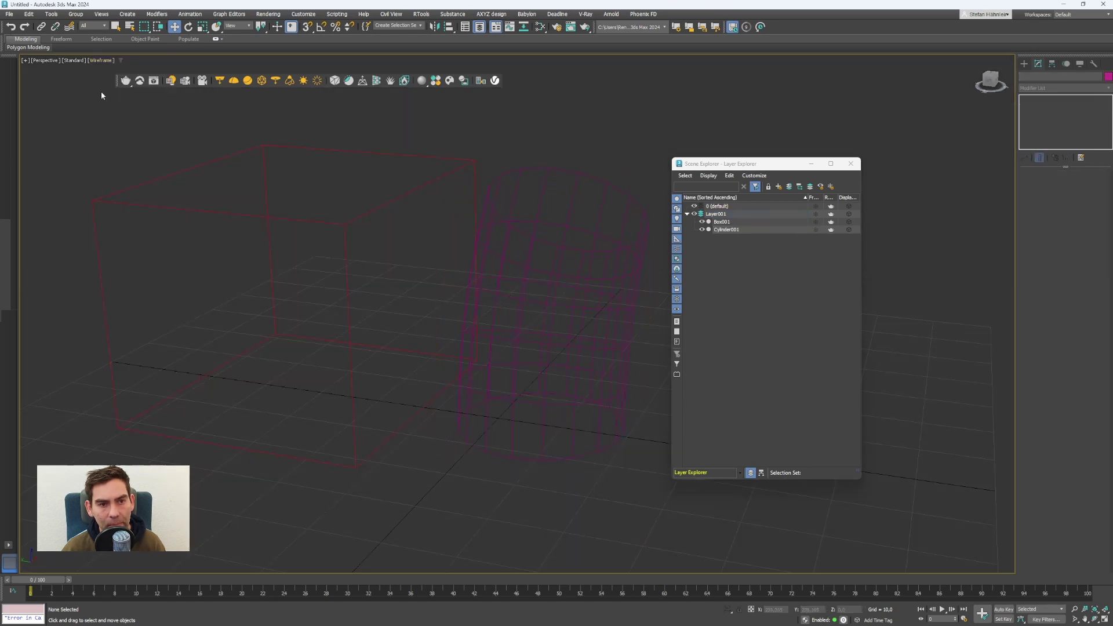
left_click(95, 59)
left_click(106, 70)
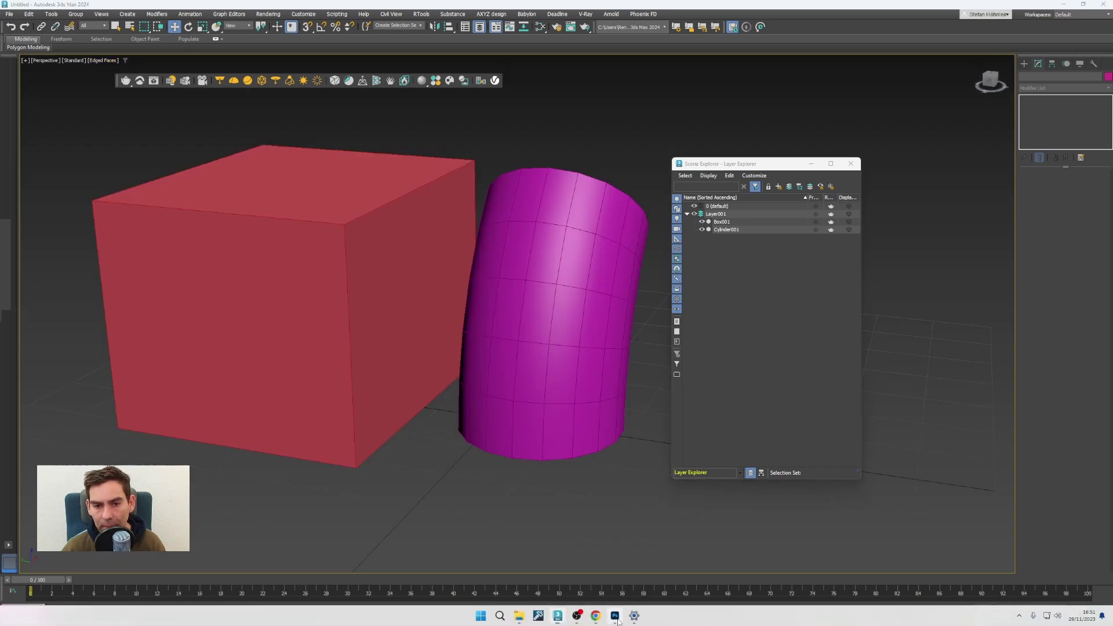
- Consult the Vray toolbar label in the Photoshop interface overview and return to the 3ds Max scene
left_click(615, 617)
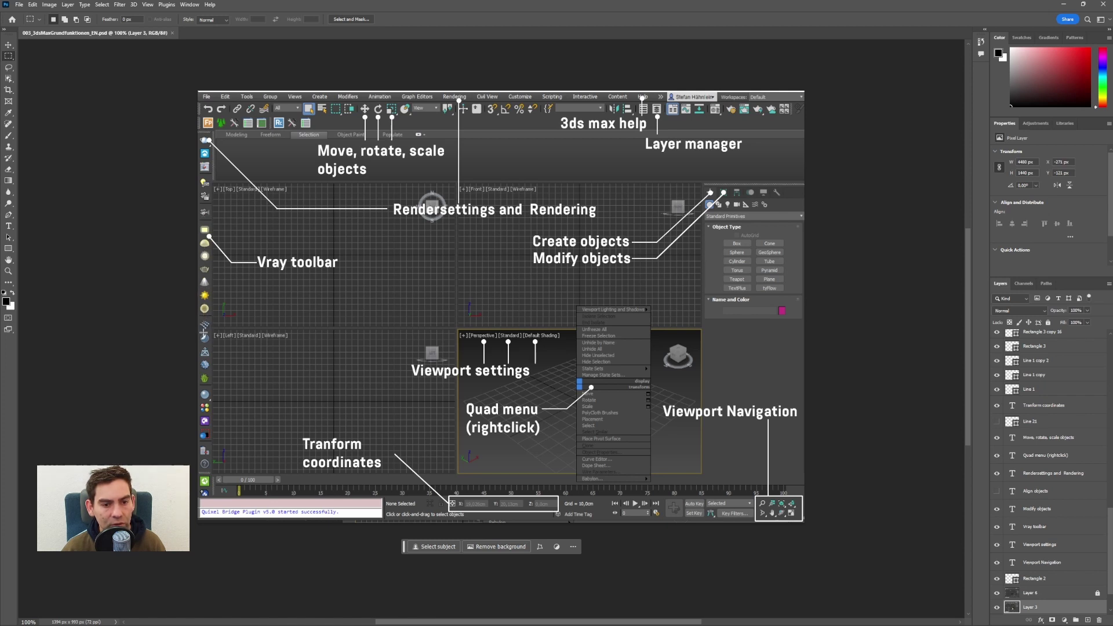
left_click(1066, 6)
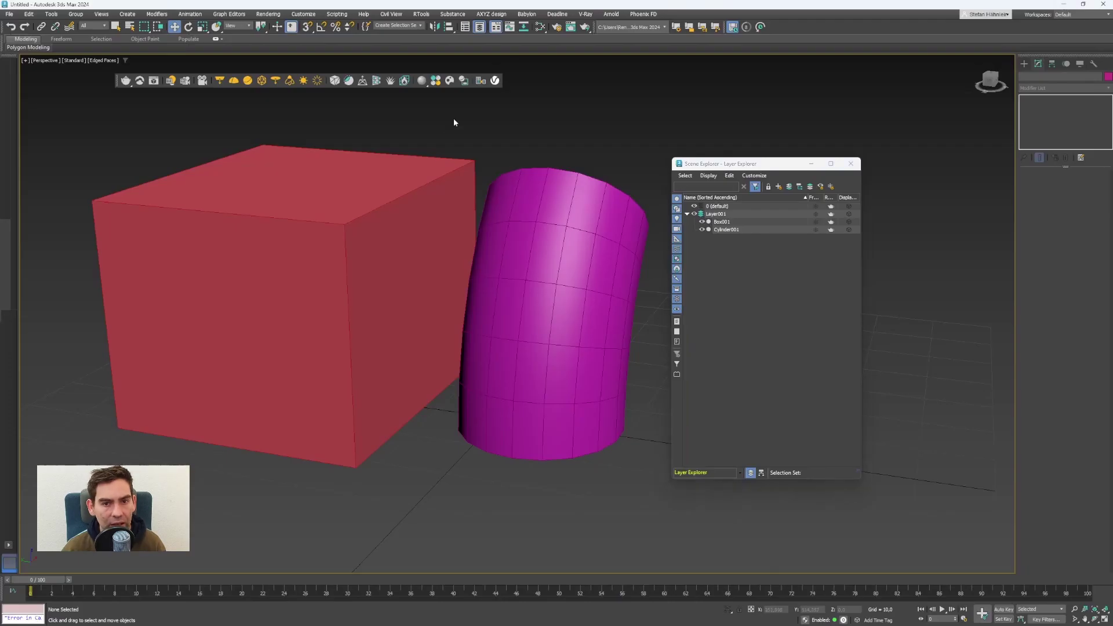
- Assign a VRayMtl material to the cylinder, accepting V-Ray as the current renderer, and close the Slate Material Editor
left_click(531, 260)
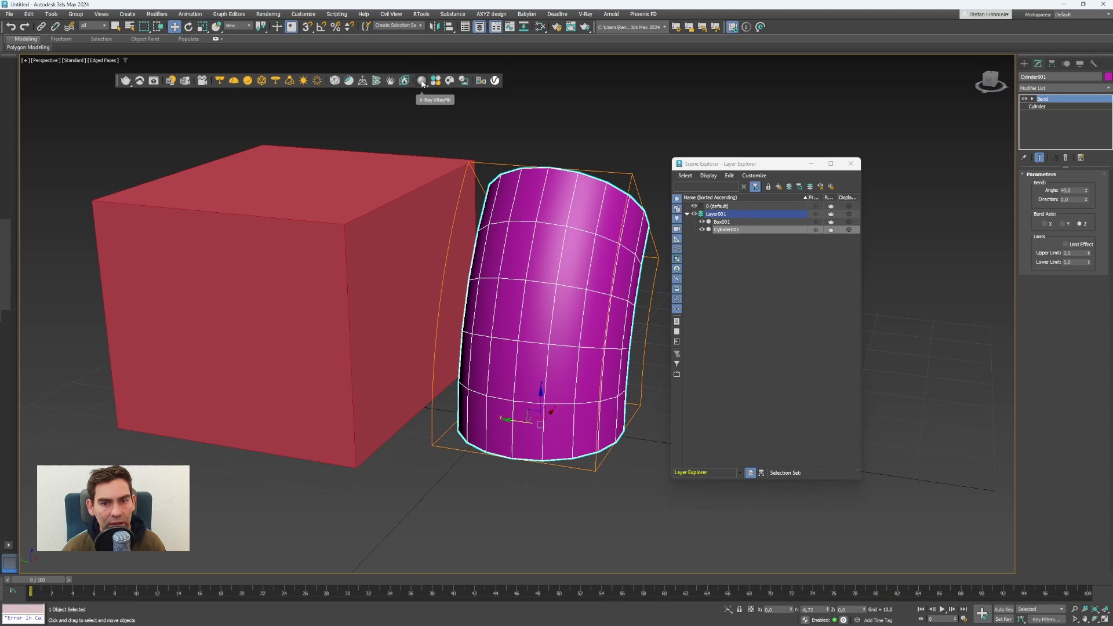
left_click(422, 81)
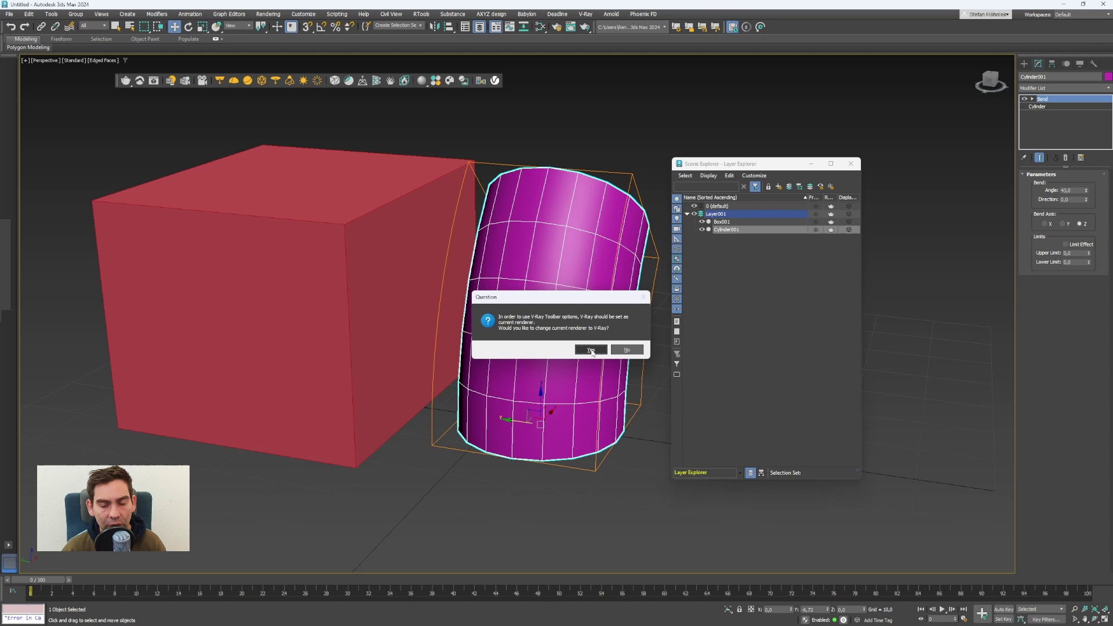
left_click(591, 350)
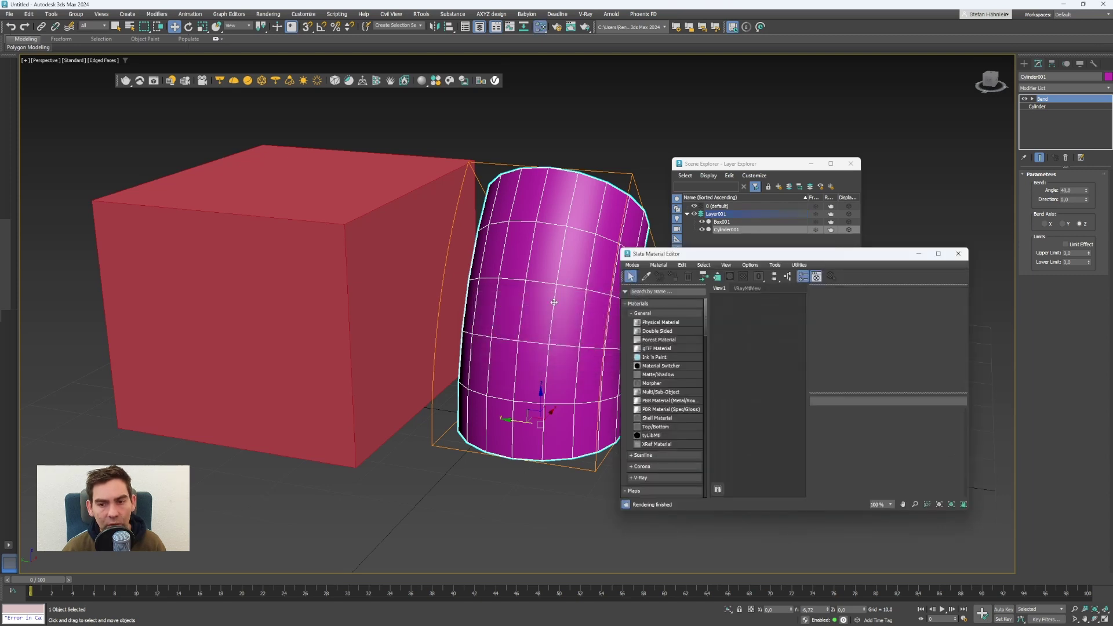
left_click(959, 253)
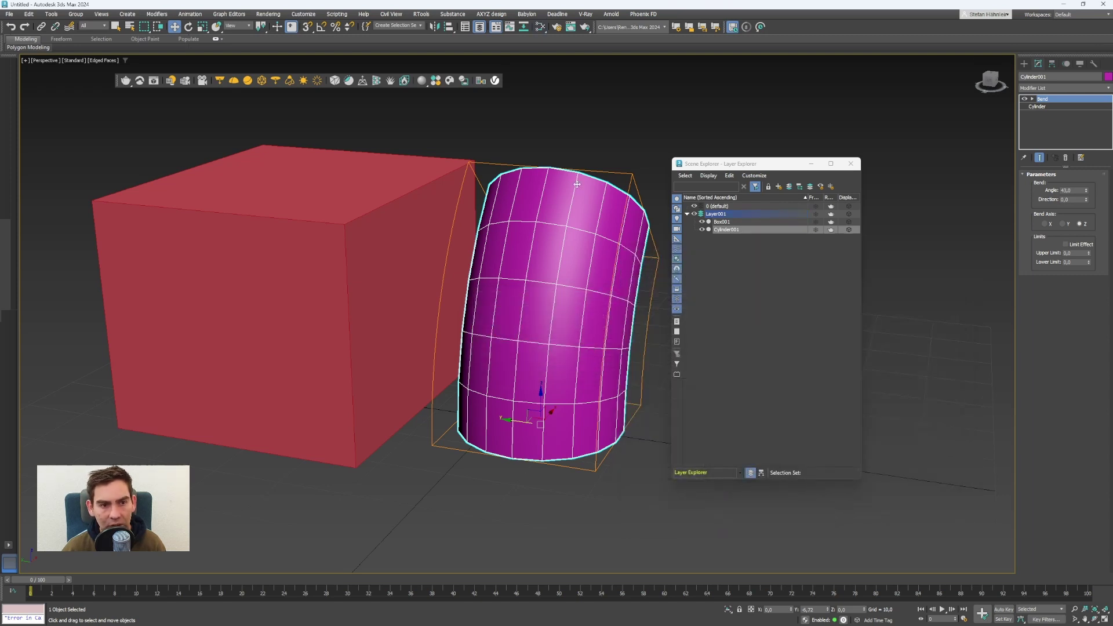
- Render the current frame with V-Ray, and place a V-Ray dome light on the ground near the cylinder's base
left_click(126, 83)
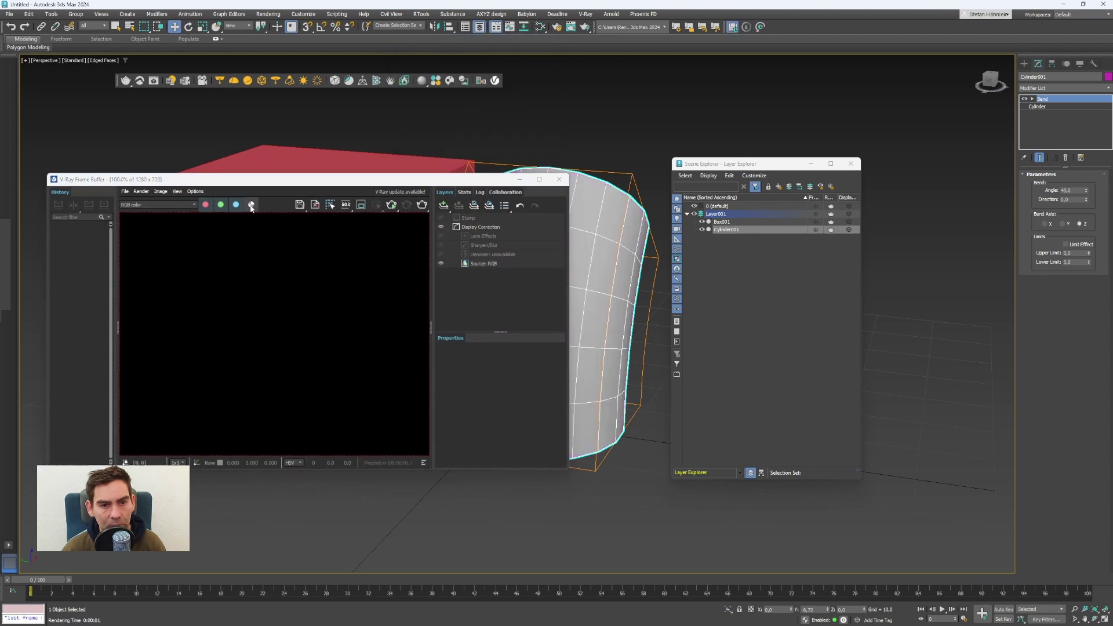
left_click(279, 114)
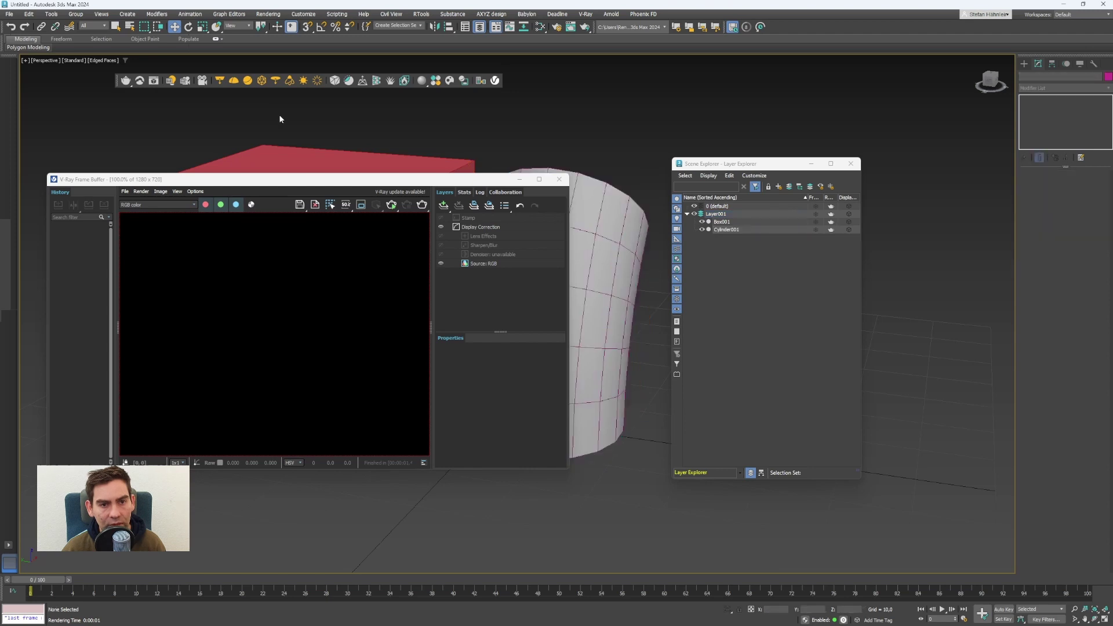
left_click(234, 81)
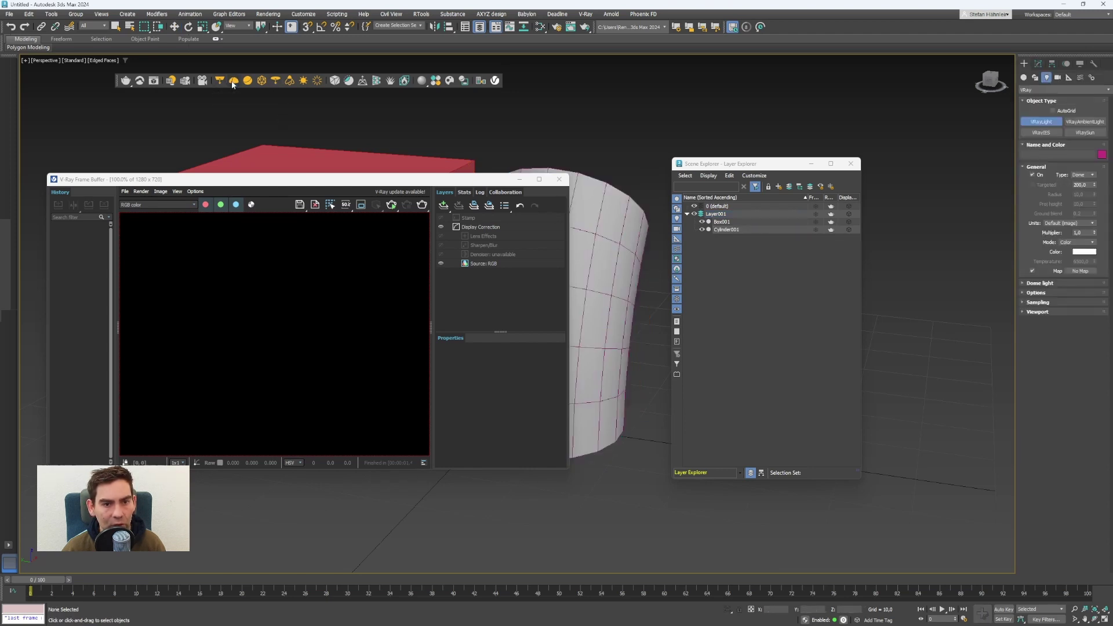
left_click(625, 480)
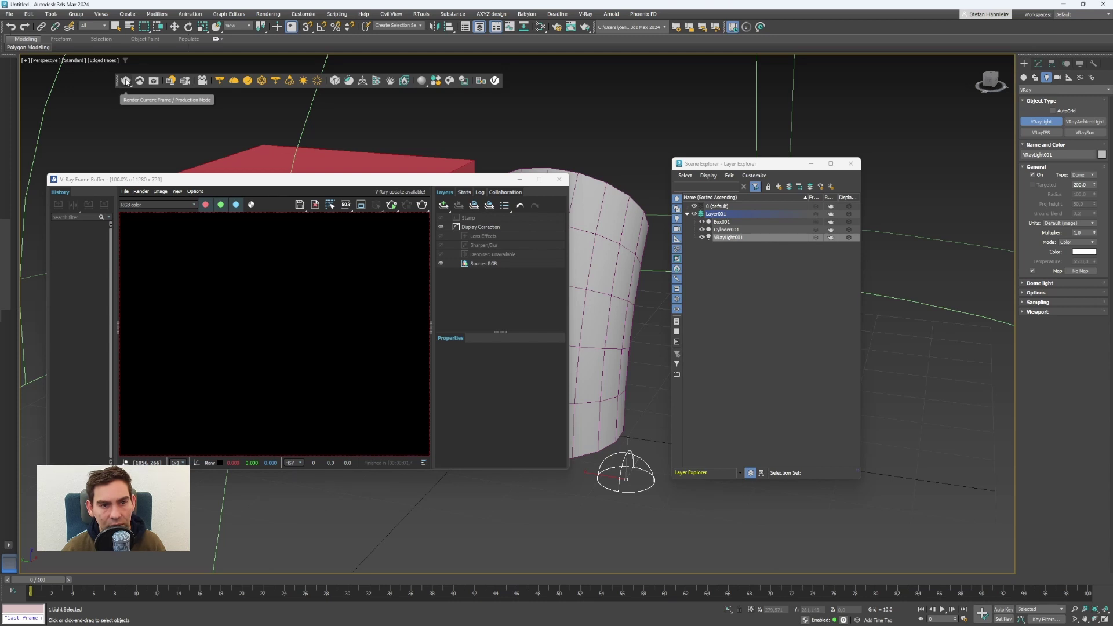
- Render the dome-lit scene and enlarge the V-Ray Frame Buffer to view the image at 100%
left_click(126, 81)
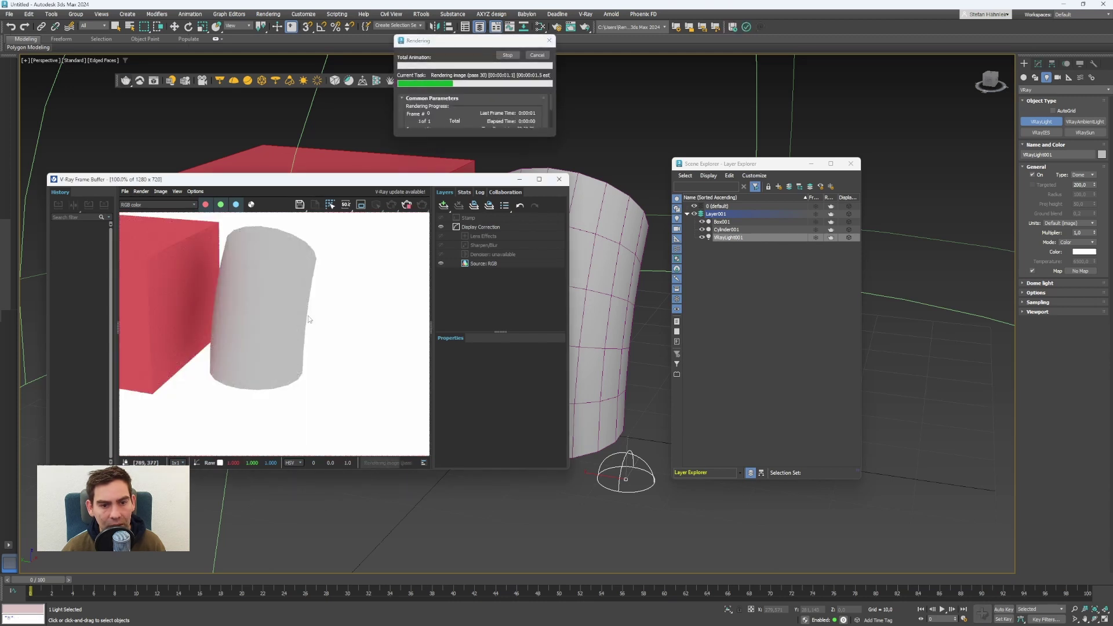
scroll(309, 319, "down", 2)
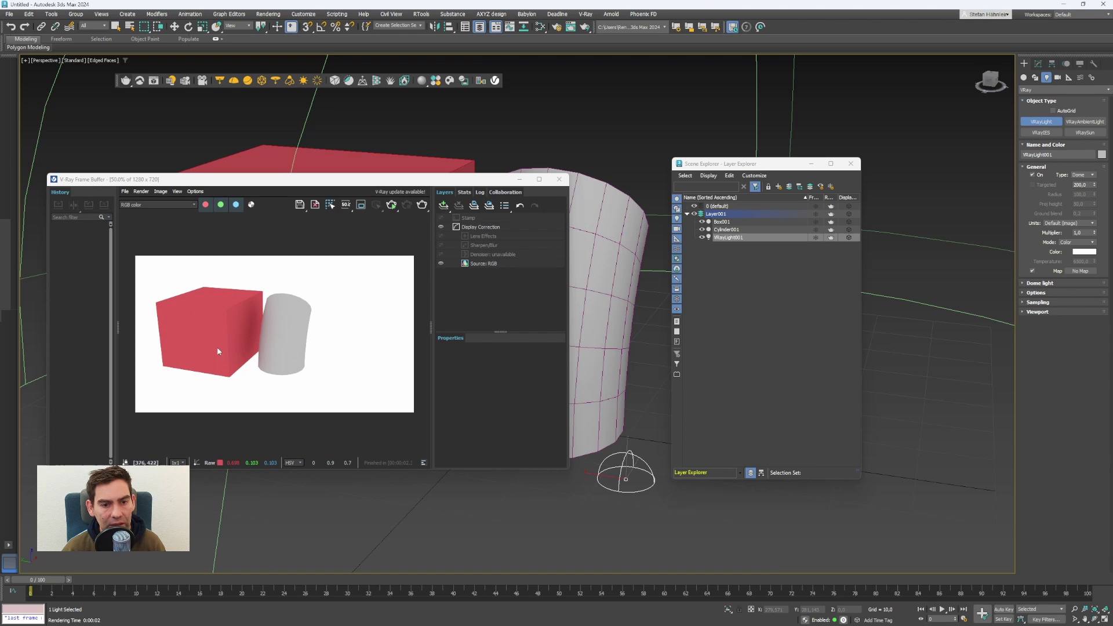
scroll(219, 351, "up", 2)
left_click_drag(572, 466, 653, 503)
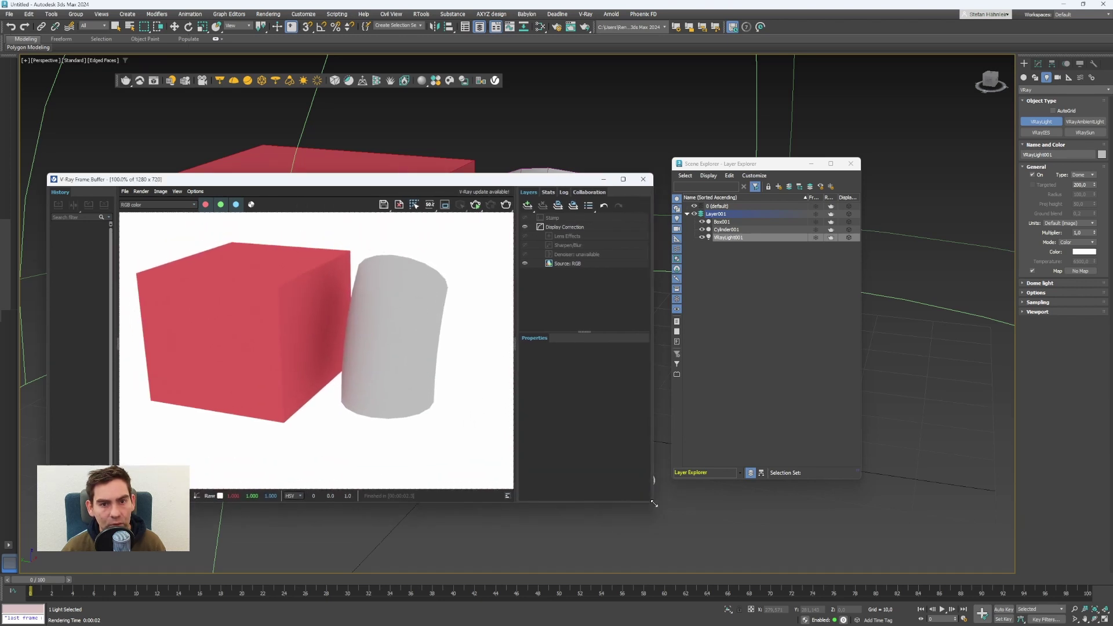
- Open Render Setup, move its window clear of the rendered image, and show the V-Ray renderer settings
left_click(268, 15)
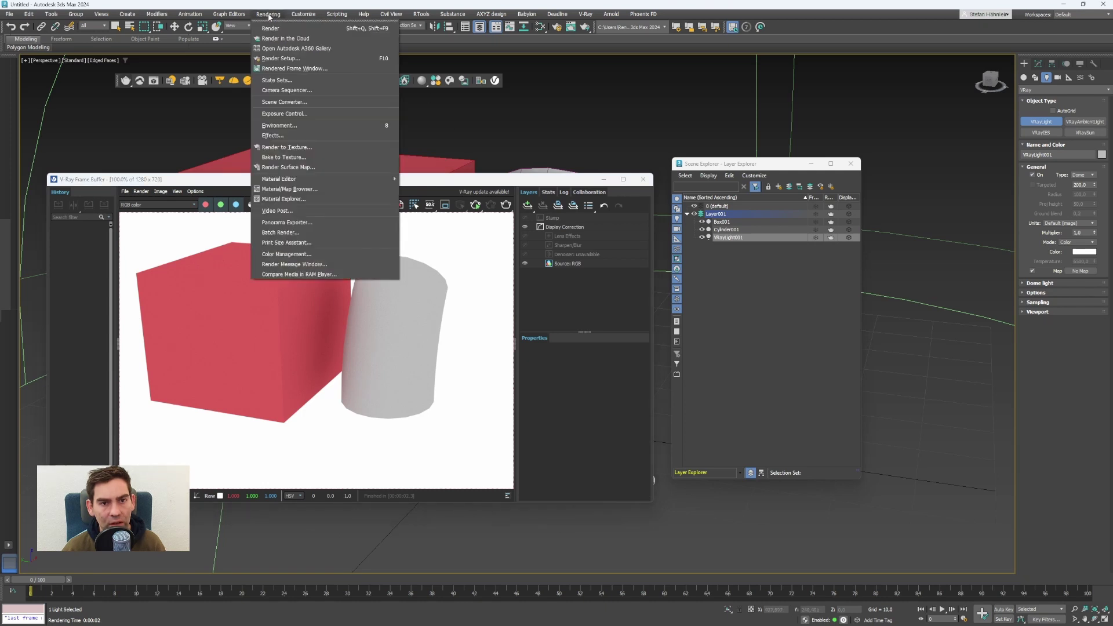
left_click(278, 58)
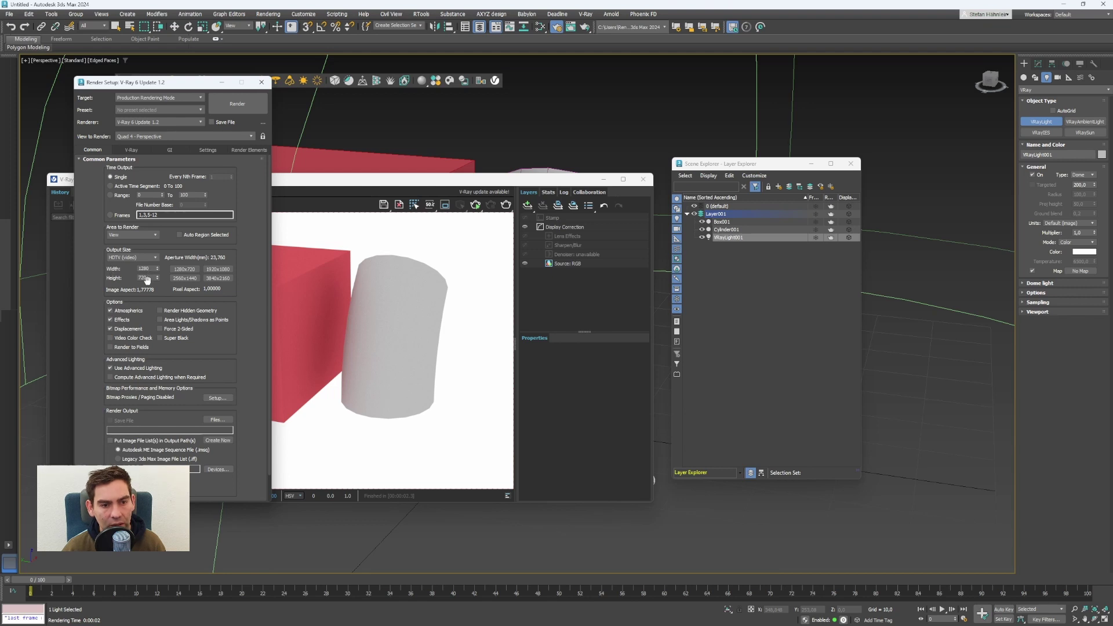
left_click_drag(165, 85, 685, 96)
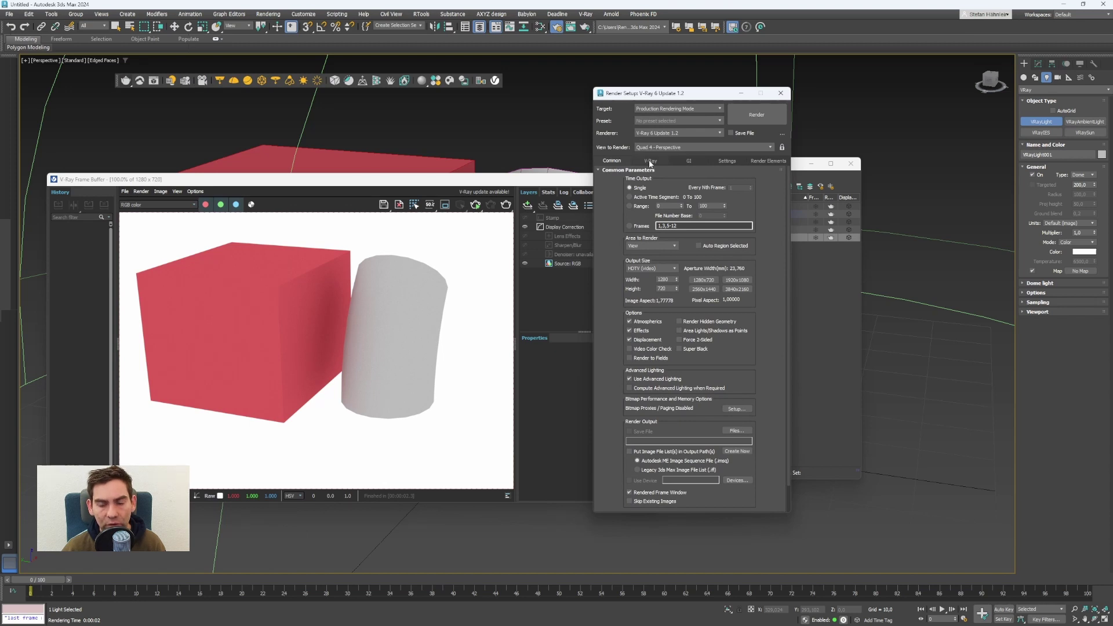
left_click(650, 161)
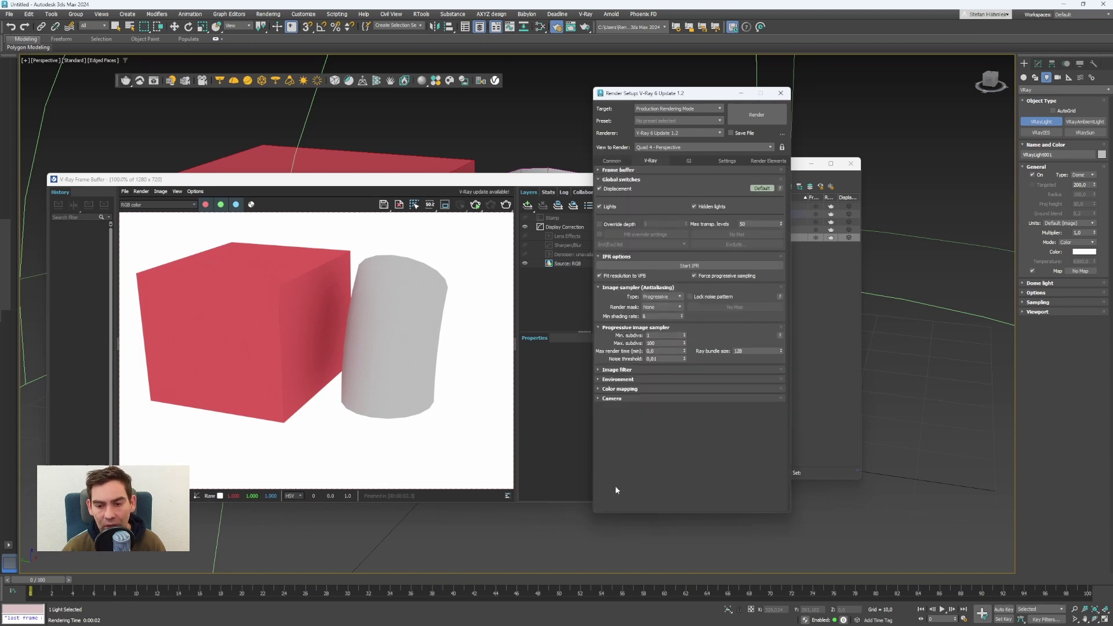
- Consult the interface overview in Photoshop, and back in 3ds Max close Render Setup, the V-Ray Frame Buffer and the Layer Explorer
key("super")
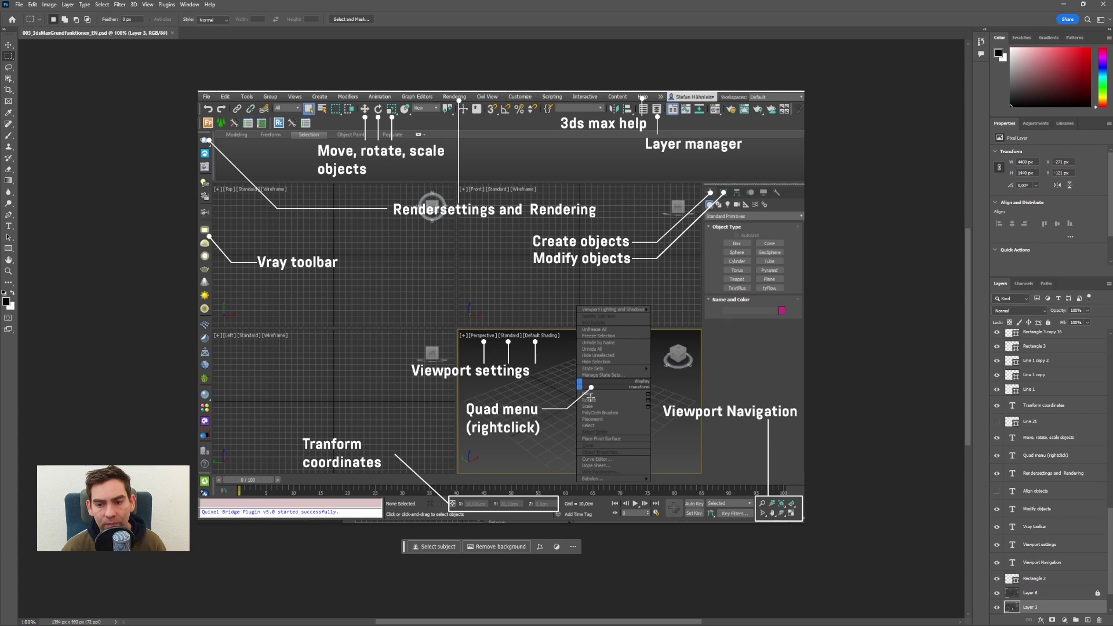
left_click(1065, 4)
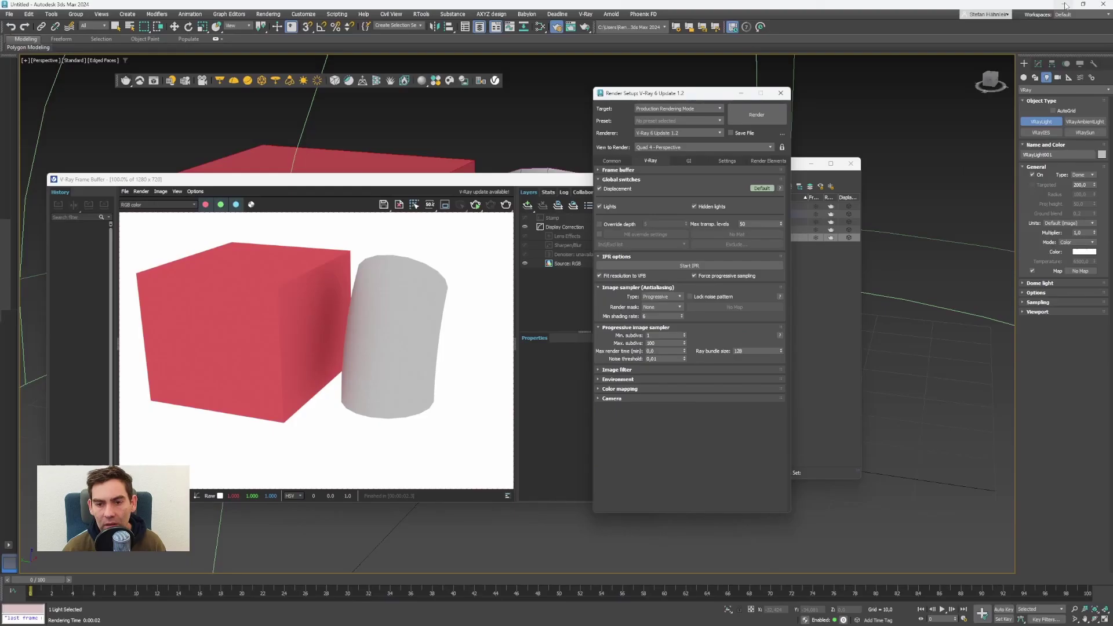
left_click(781, 93)
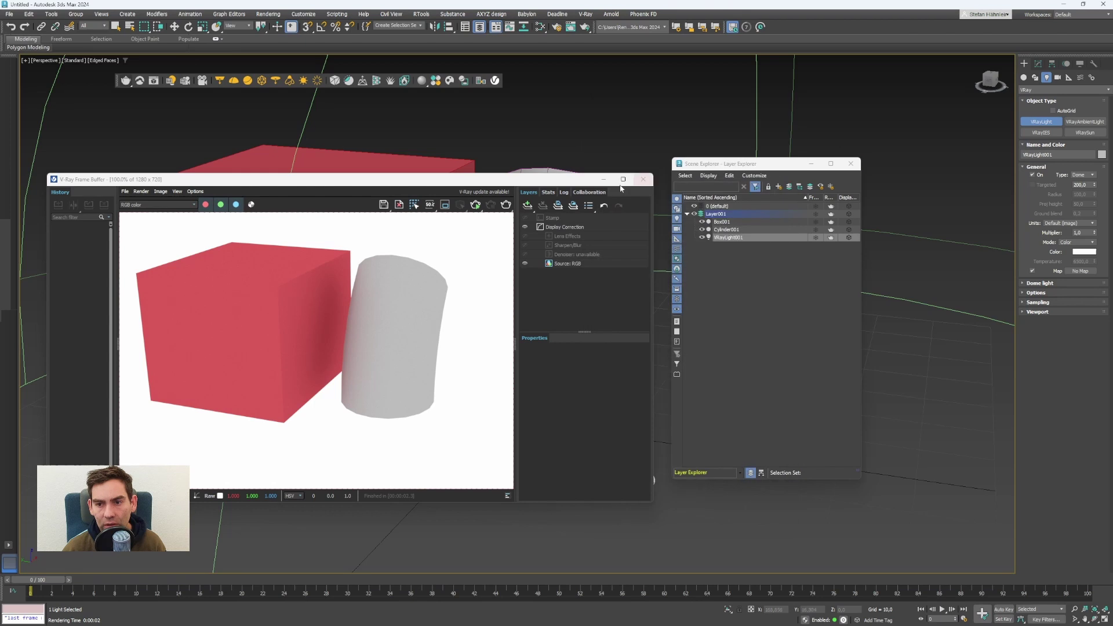
left_click(643, 180)
left_click(851, 163)
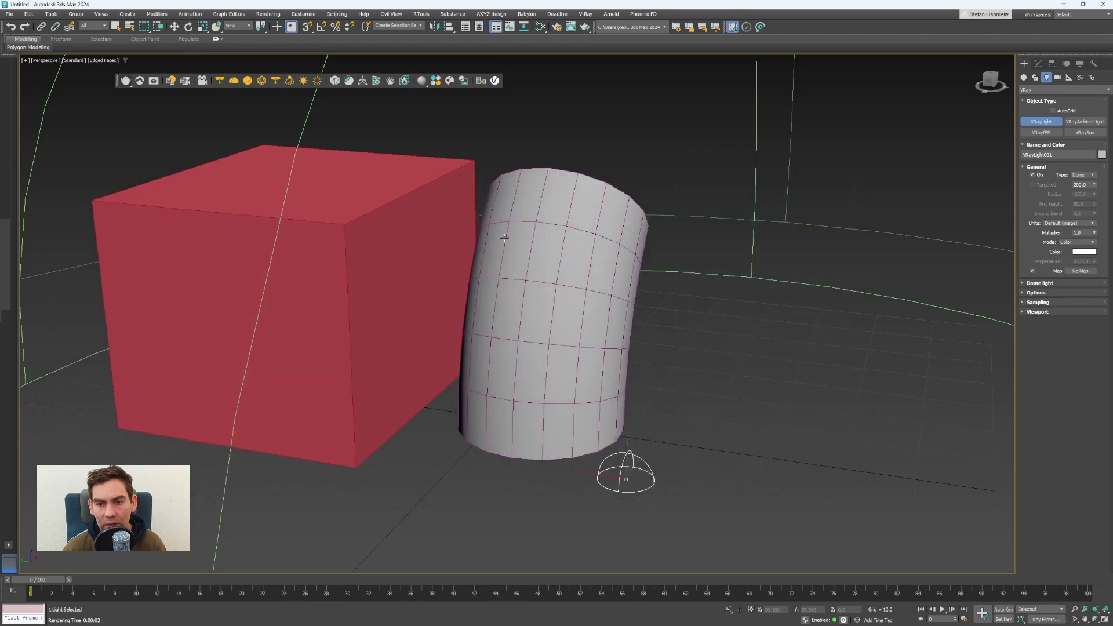
- Leave V-Ray light creation, activate the Move tool and select the cylinder
left_click(504, 238)
key("w")
left_click(522, 277)
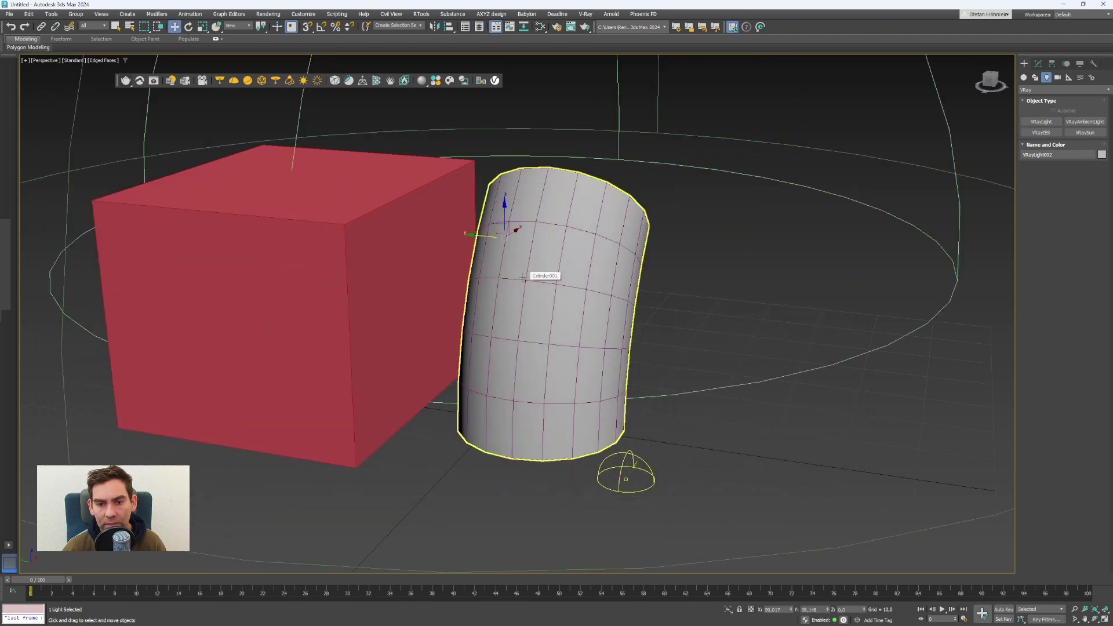
left_click(523, 277)
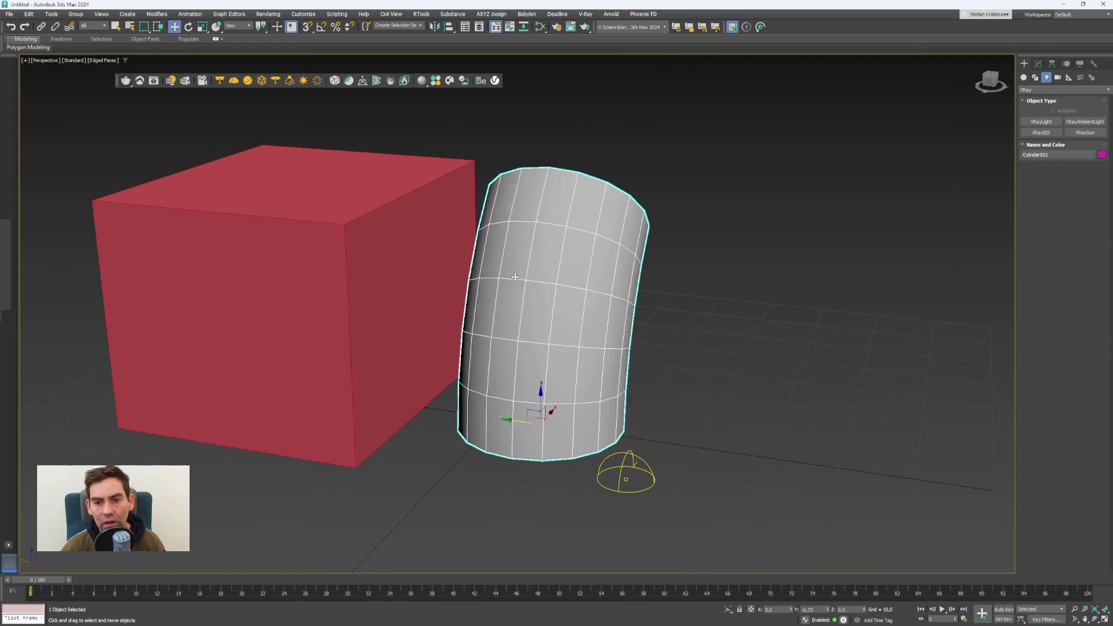
- Review the cylinder's Object Properties, close them without changes, and choose the Move transform for the cylinder
right_click(511, 252)
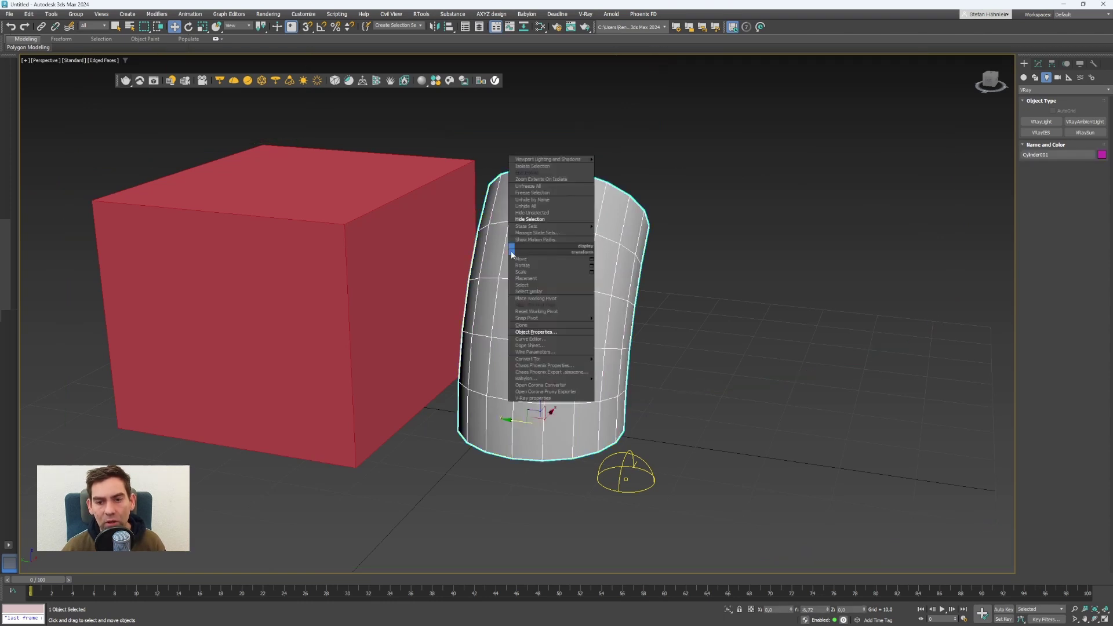
left_click(553, 332)
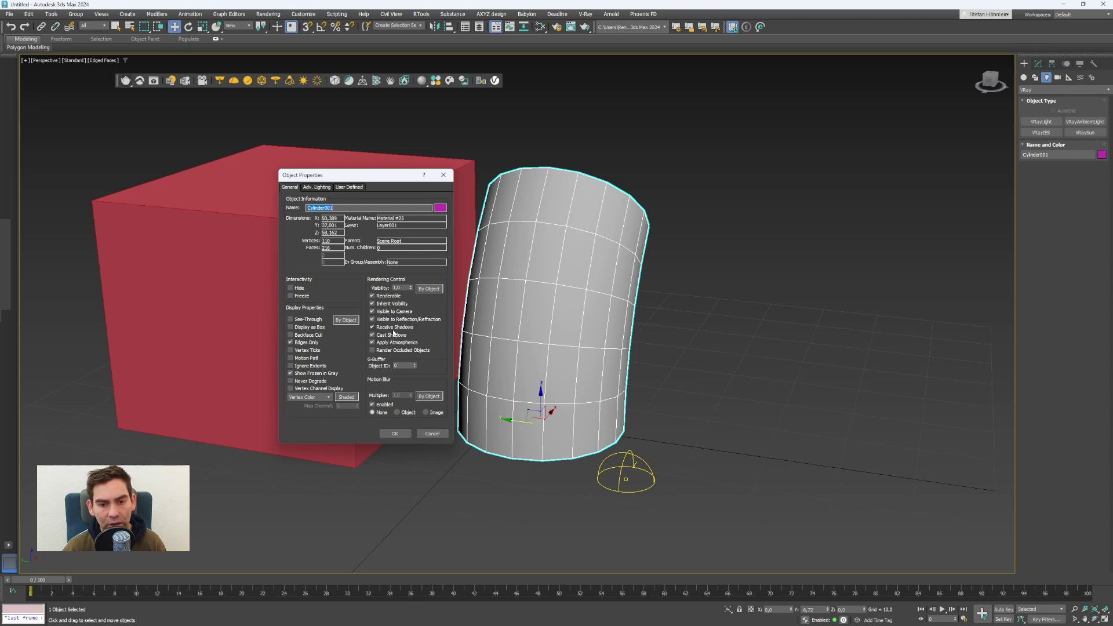
left_click(395, 434)
right_click(508, 284)
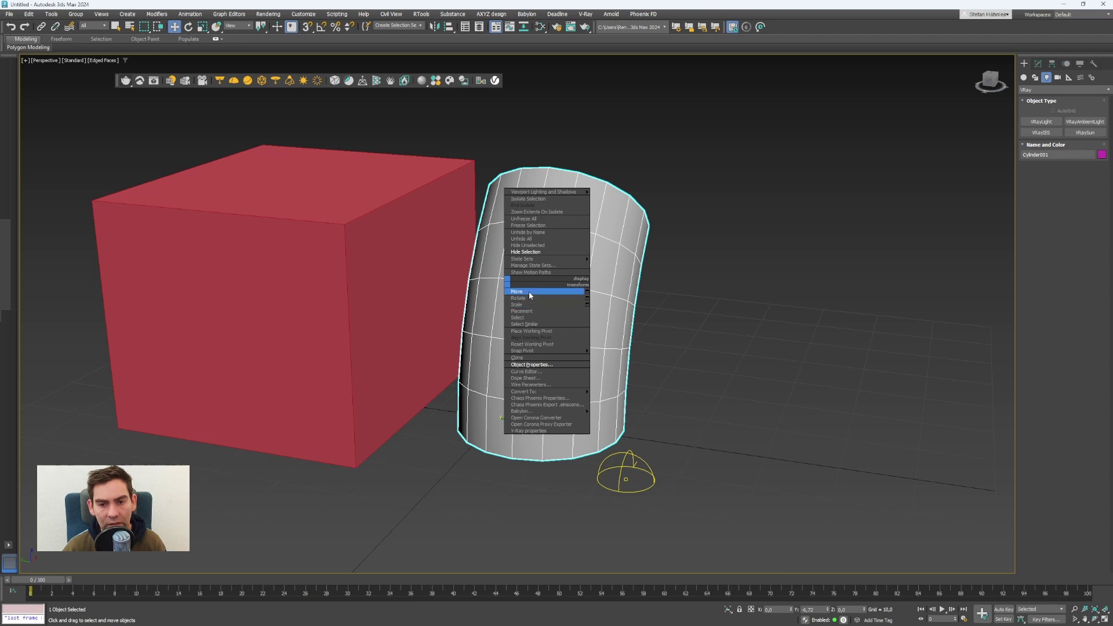
left_click(530, 292)
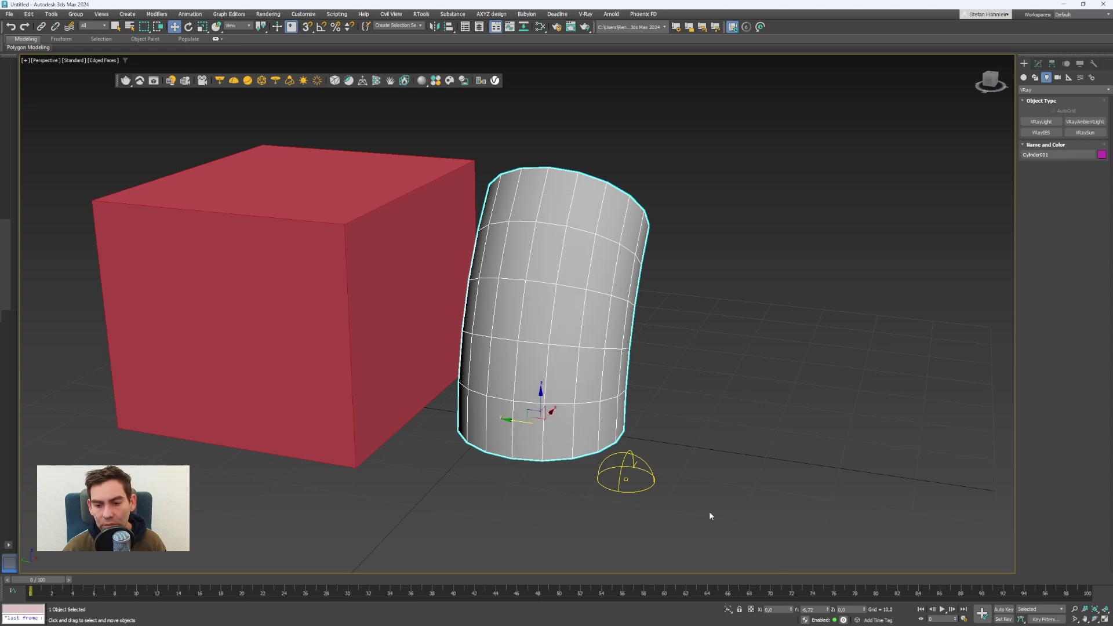
- Consult the 3ds max help label in the Photoshop interface overview and return to the 3ds Max scene
key("super")
left_click(621, 618)
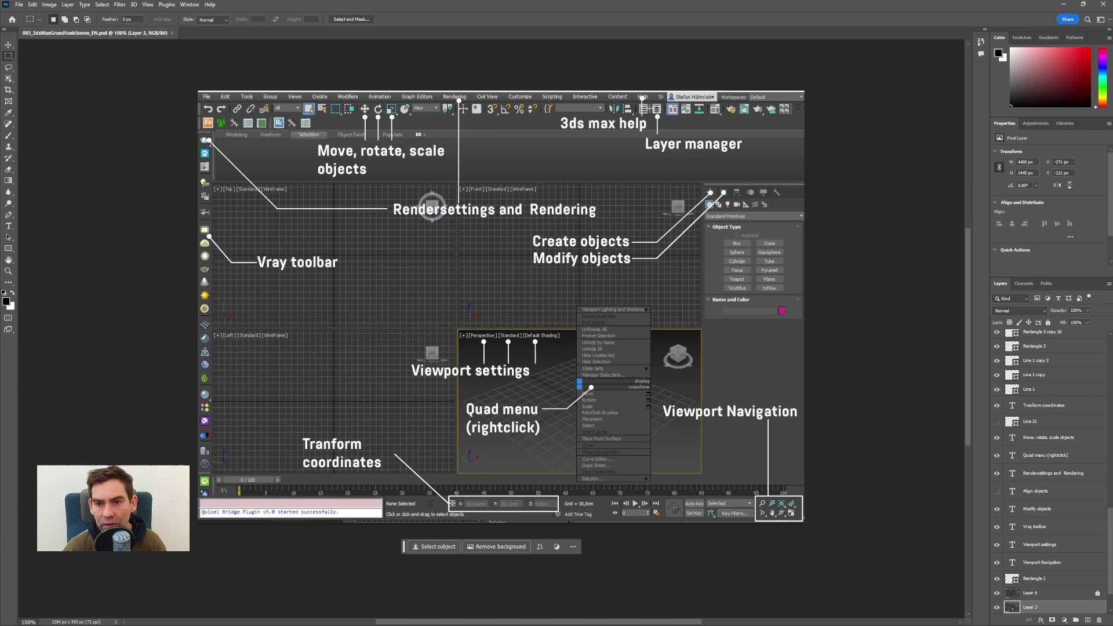
left_click(1064, 4)
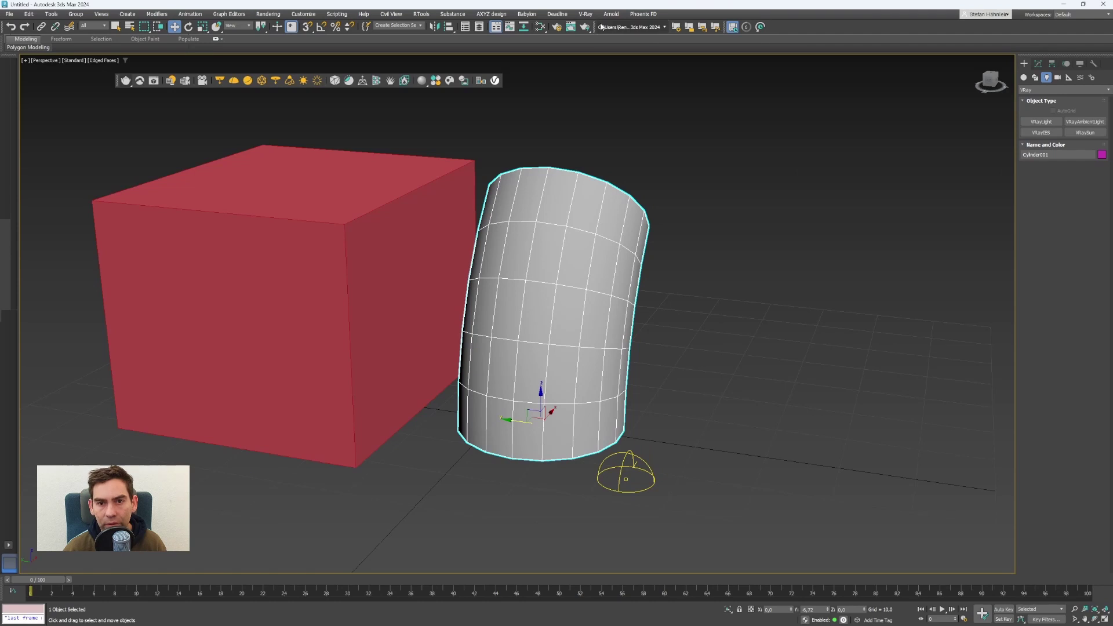
- Open the Autodesk 3ds Max 2024 help and browse the Learning Center's home page topics
left_click(363, 15)
left_click(365, 27)
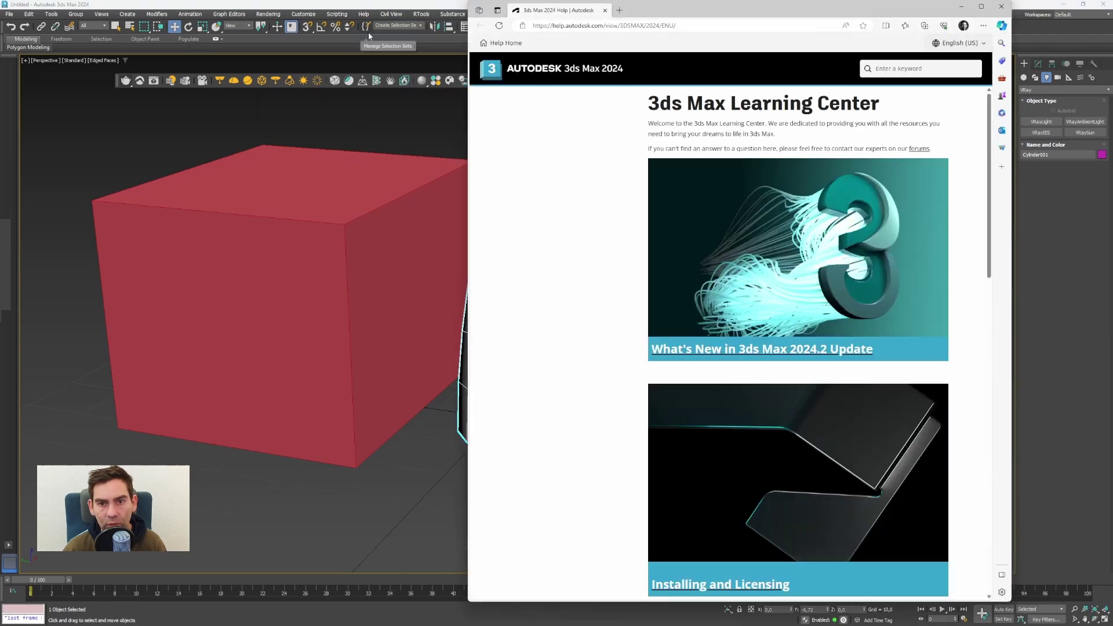
scroll(869, 258, "down", 4)
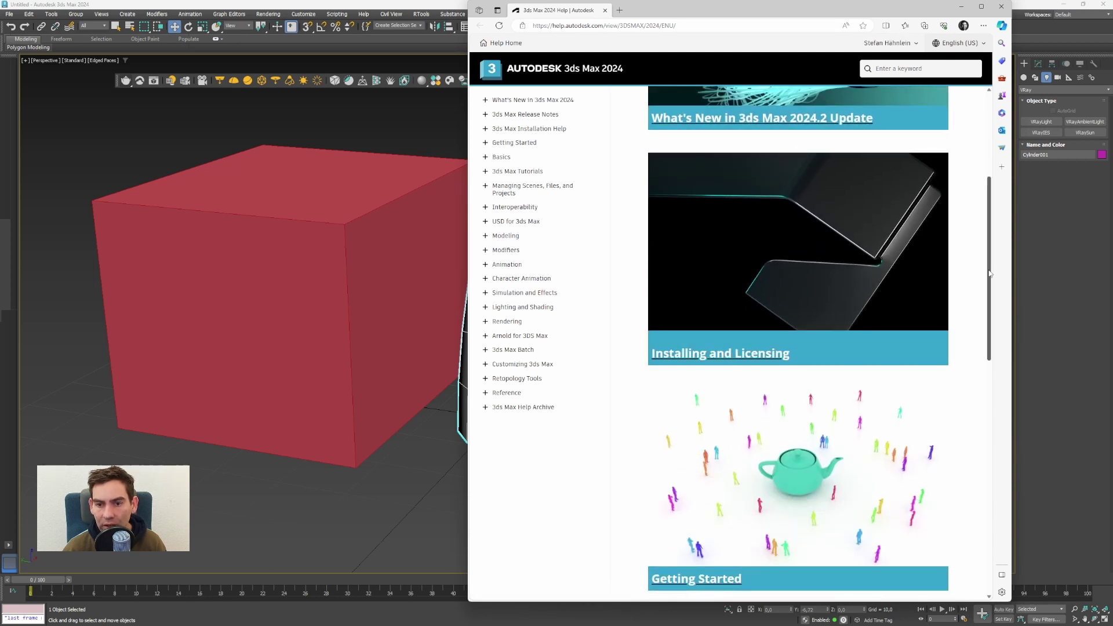
scroll(990, 295, "down", 1)
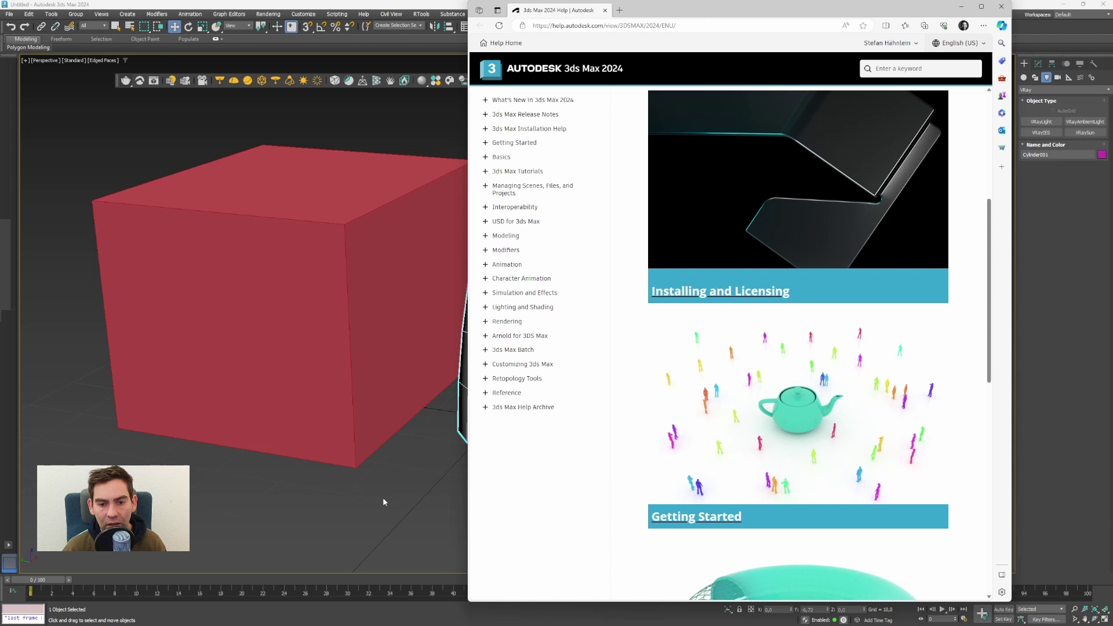
- Return from the help page to the 3ds Max scene, clear the selection, and switch to the Photoshop interface overview
left_click(383, 500)
key("super")
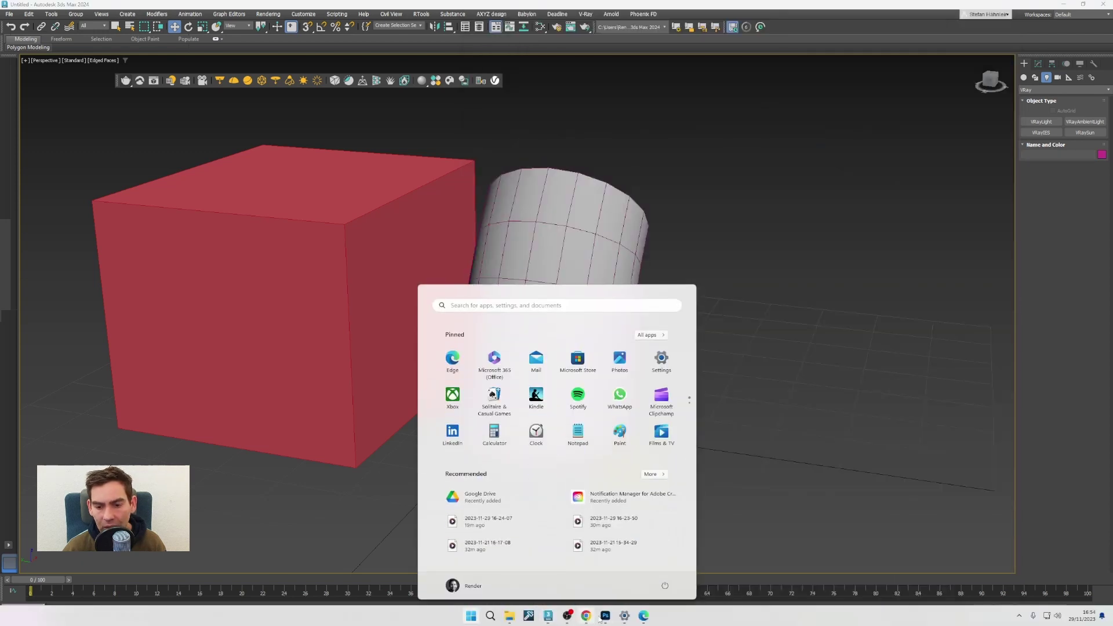
left_click(606, 616)
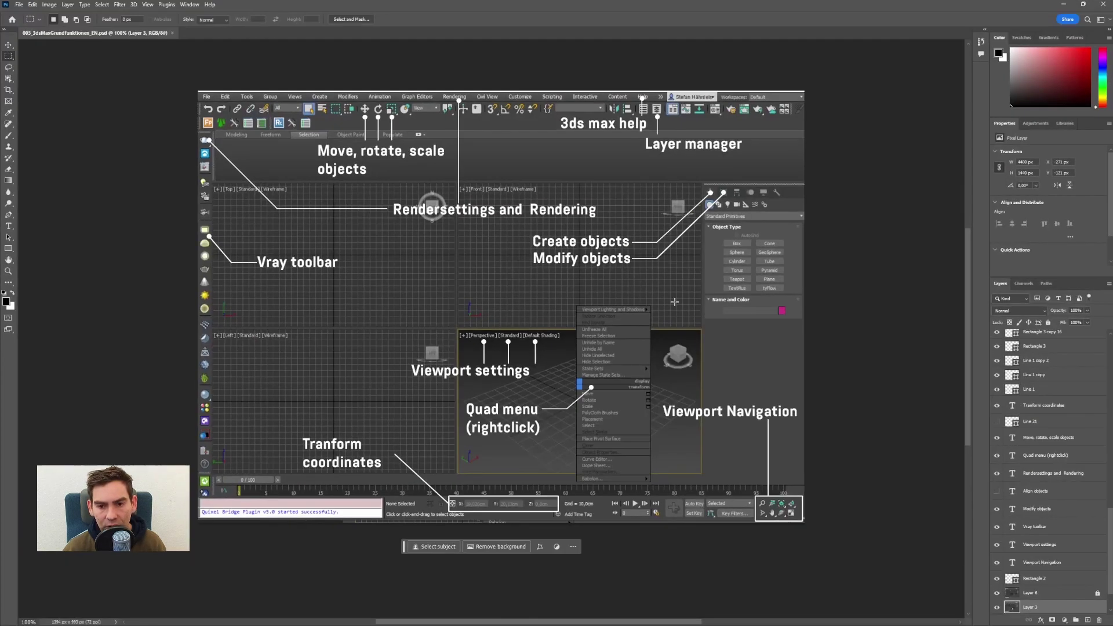